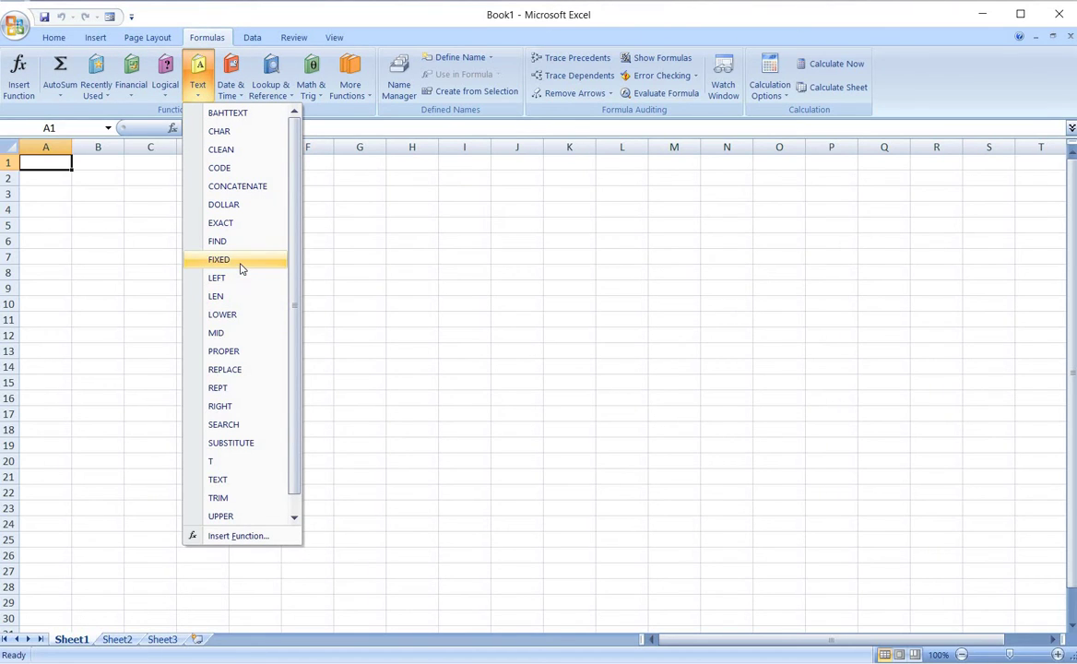
Enter the number 1 in cell A1 and 2 in cell B1
{"action": "left_click", "coordinate": [137, 230]}
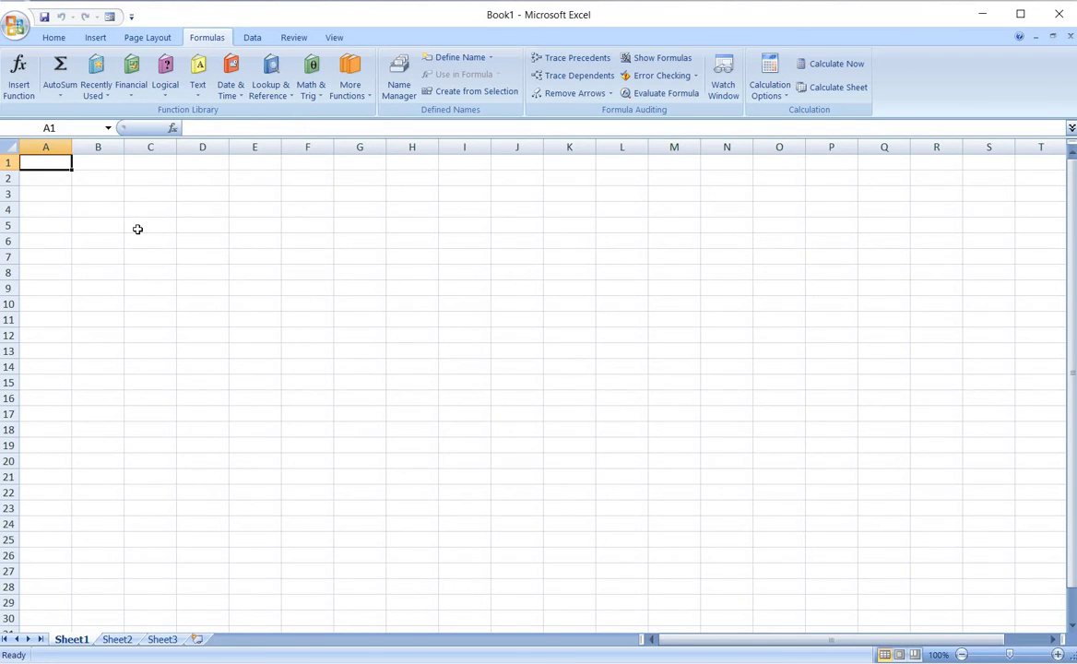
{"action": "type", "text": "1"}
{"action": "key", "text": "Tab"}
{"action": "type", "text": "2"}
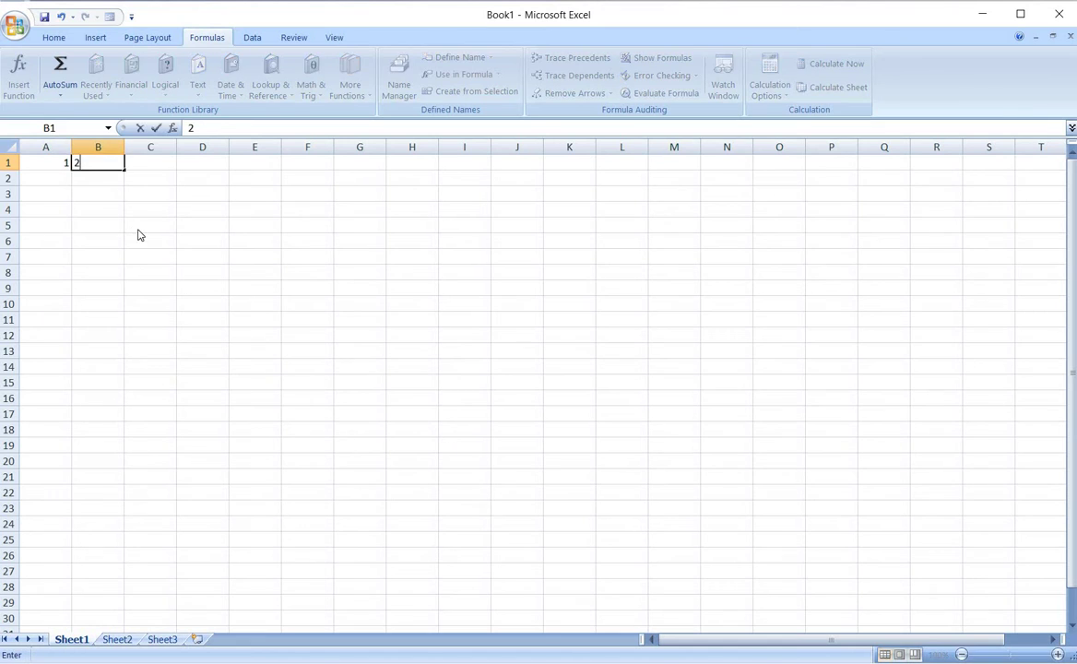
Enter a FIXED formula in cell D3 that formats the number in B1 with 3 decimals
{"action": "key", "text": "Down"}
{"action": "key", "text": "Down"}
{"action": "key", "text": "Right"}
{"action": "key", "text": "Right"}
{"action": "type", "text": "=F"}
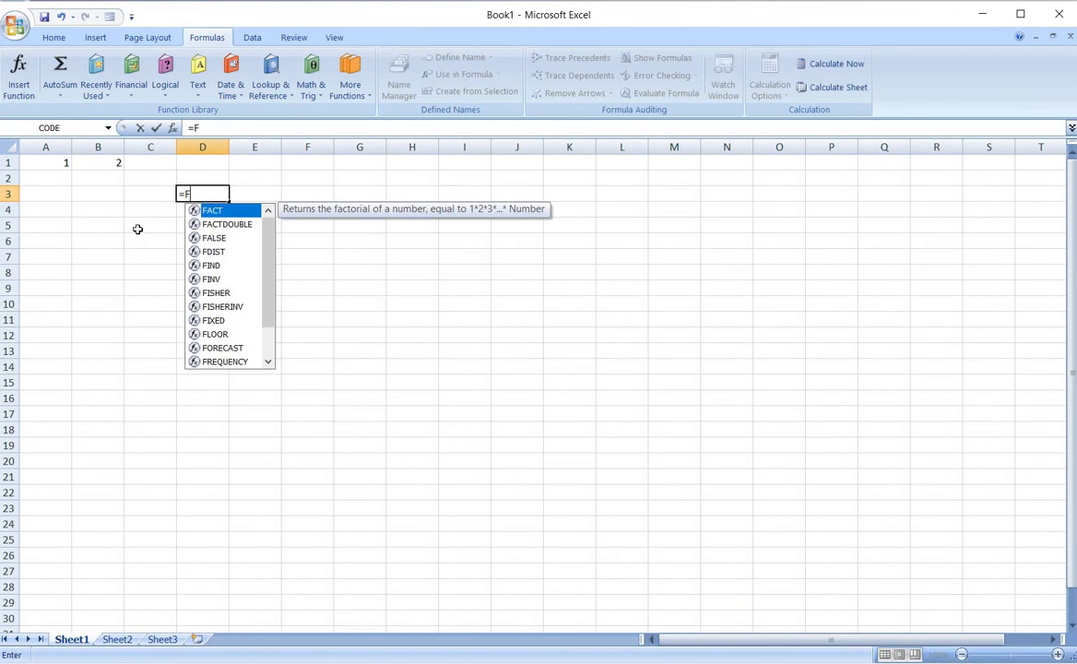
{"action": "type", "text": "IXED"}
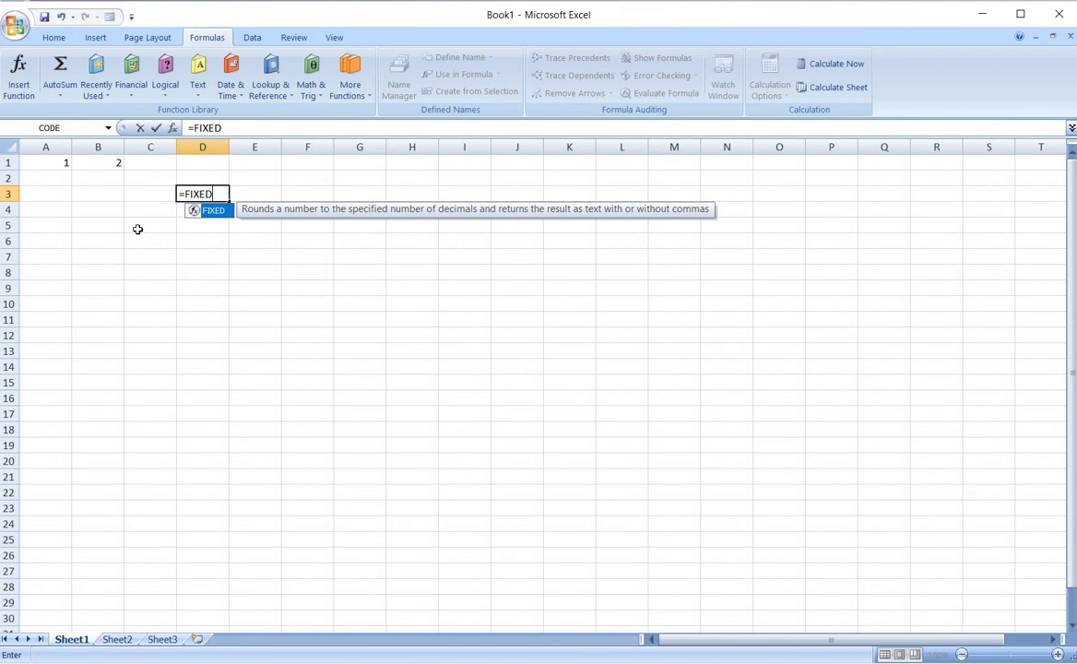
{"action": "type", "text": "("}
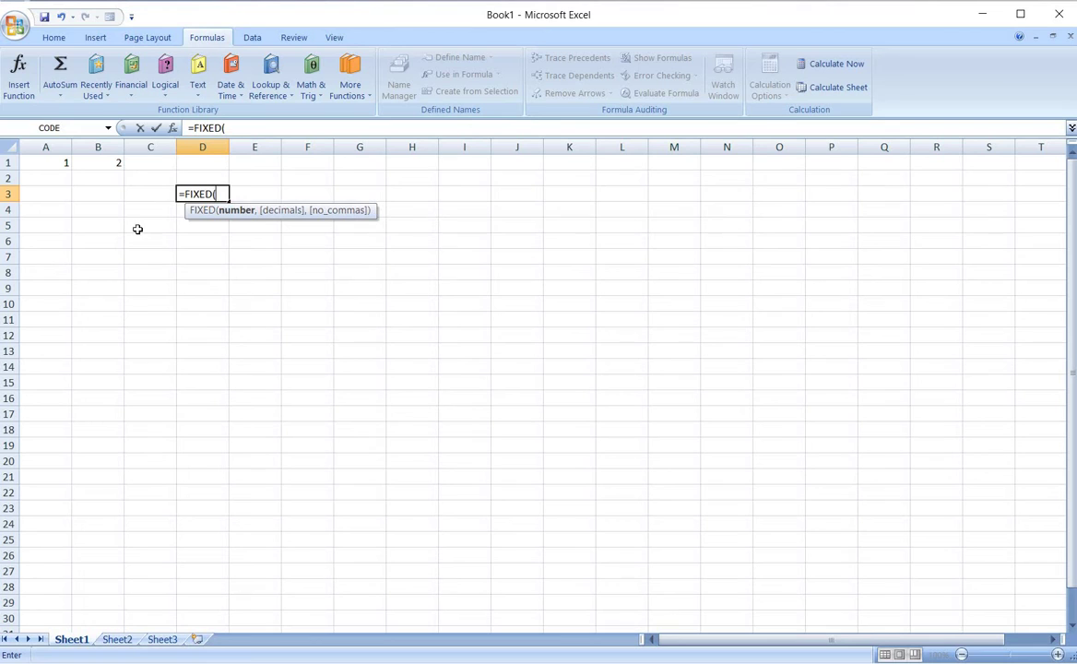
{"action": "left_click", "coordinate": [95, 160]}
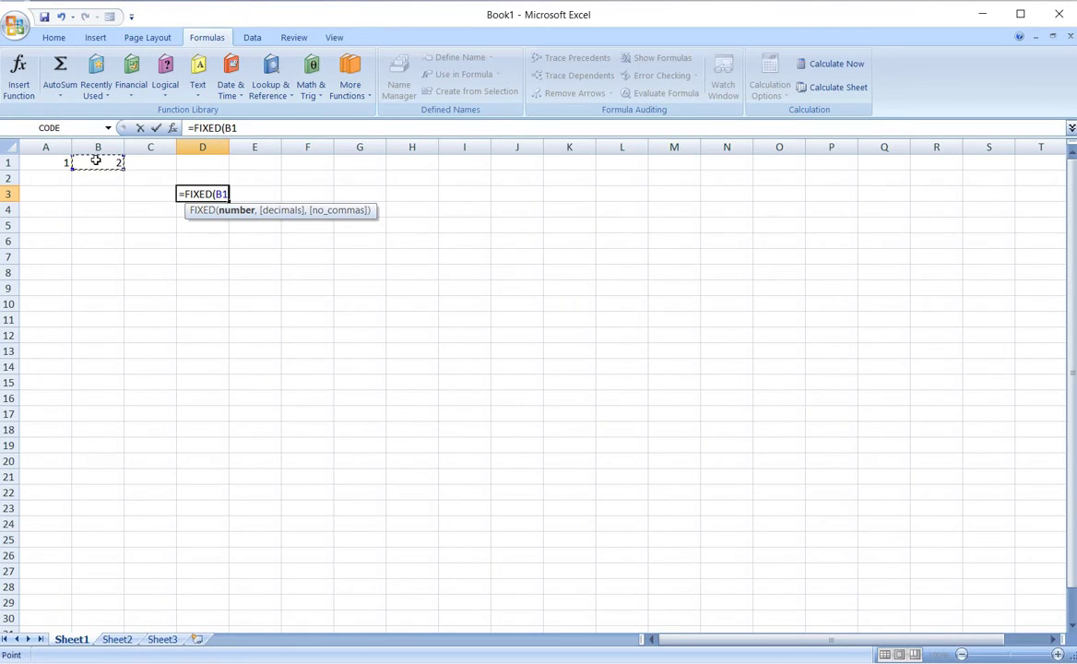
{"action": "type", "text": ","}
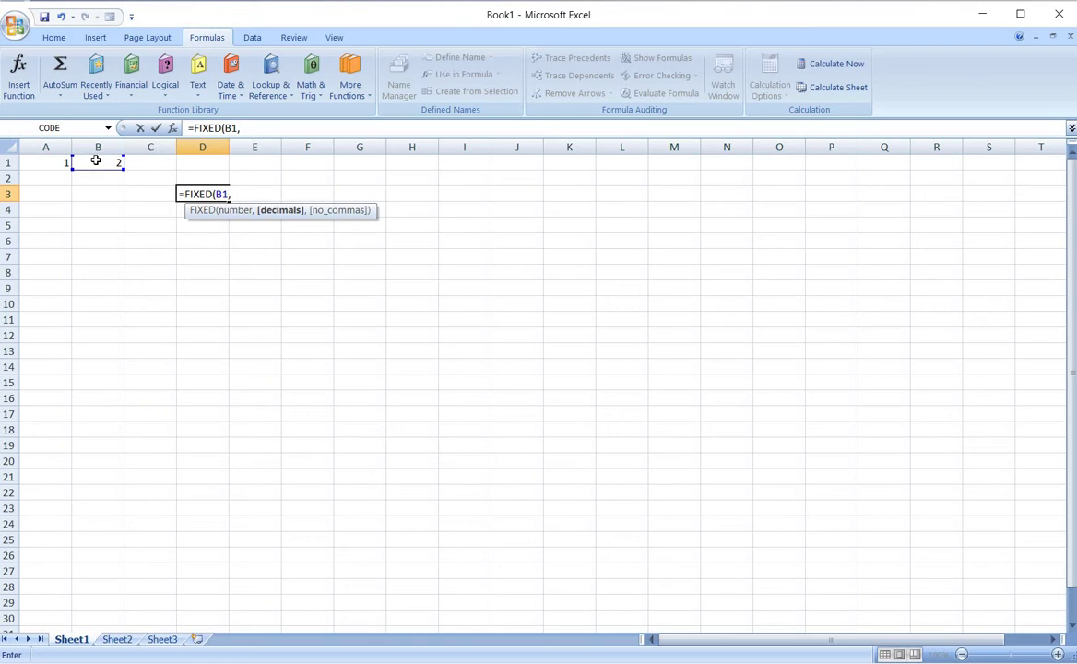
{"action": "type", "text": "3"}
{"action": "key", "text": "Return"}
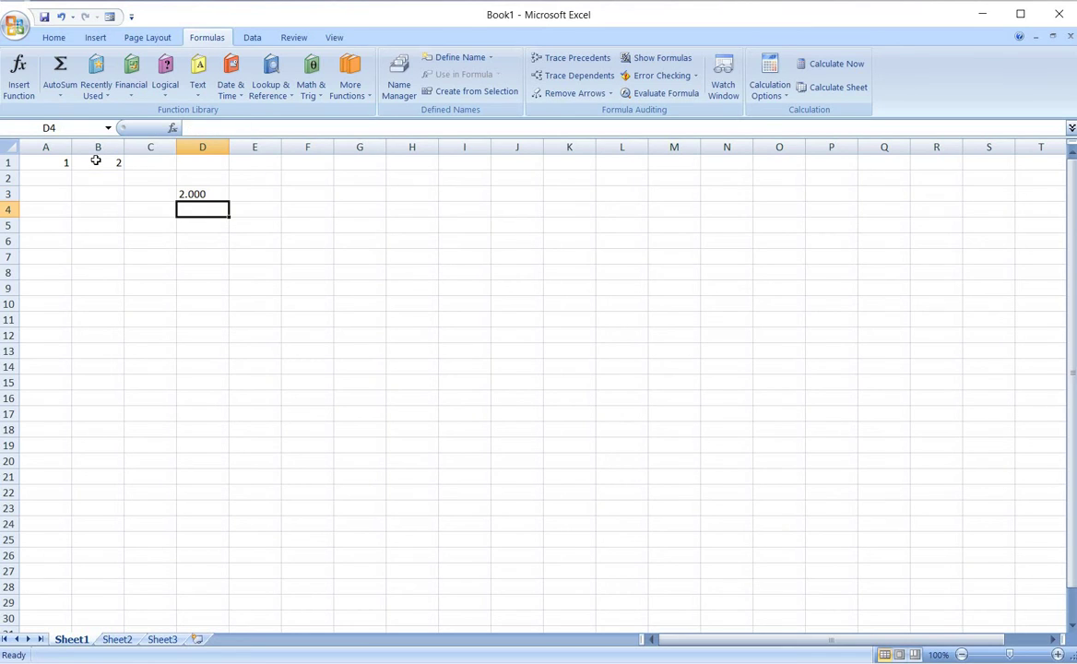
Enter the label LEFT in cell B7 and the sample text COMPUTER in cell F7
{"action": "left_click", "coordinate": [121, 255]}
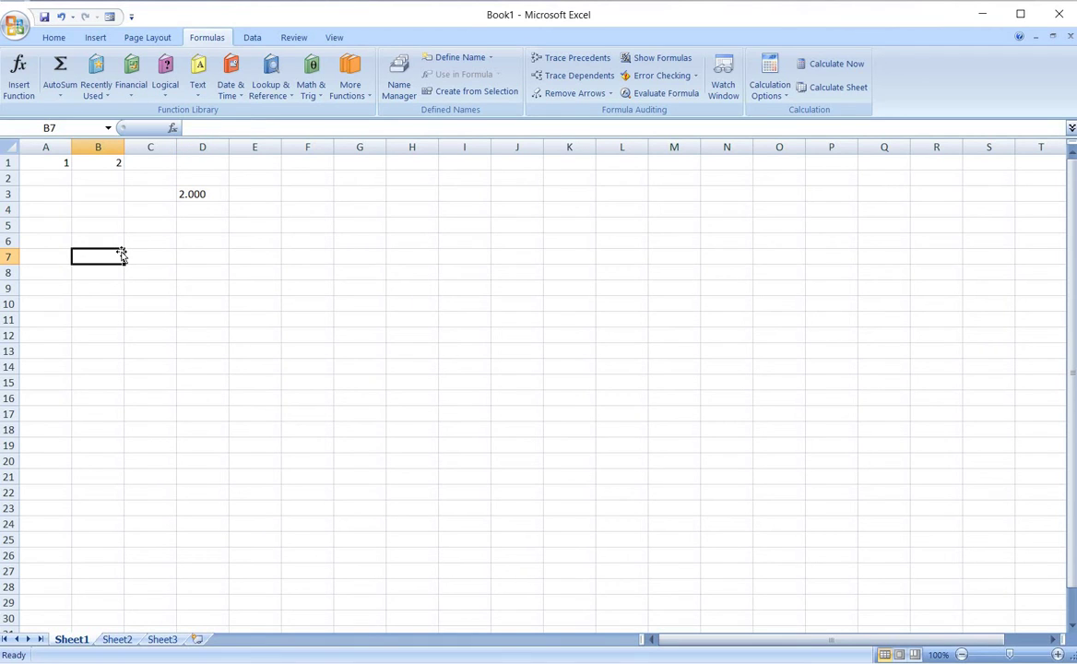
{"action": "type", "text": "LEFT"}
{"action": "key", "text": "Tab"}
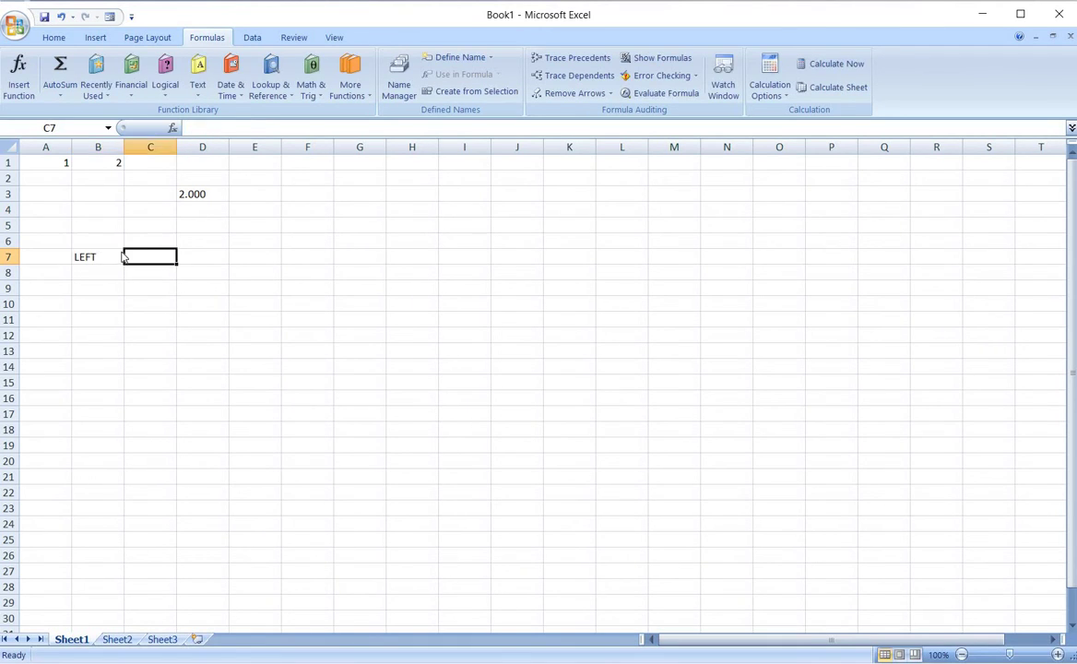
{"action": "key", "text": "Right"}
{"action": "key", "text": "Right"}
{"action": "key", "text": "Right"}
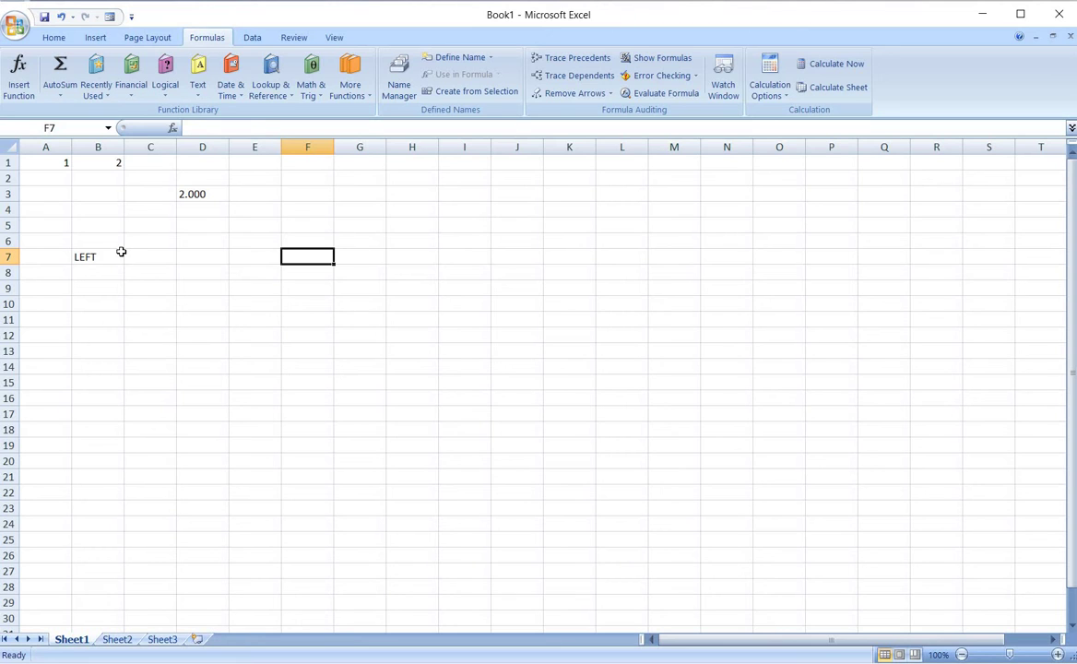
{"action": "type", "text": "COMPUTER"}
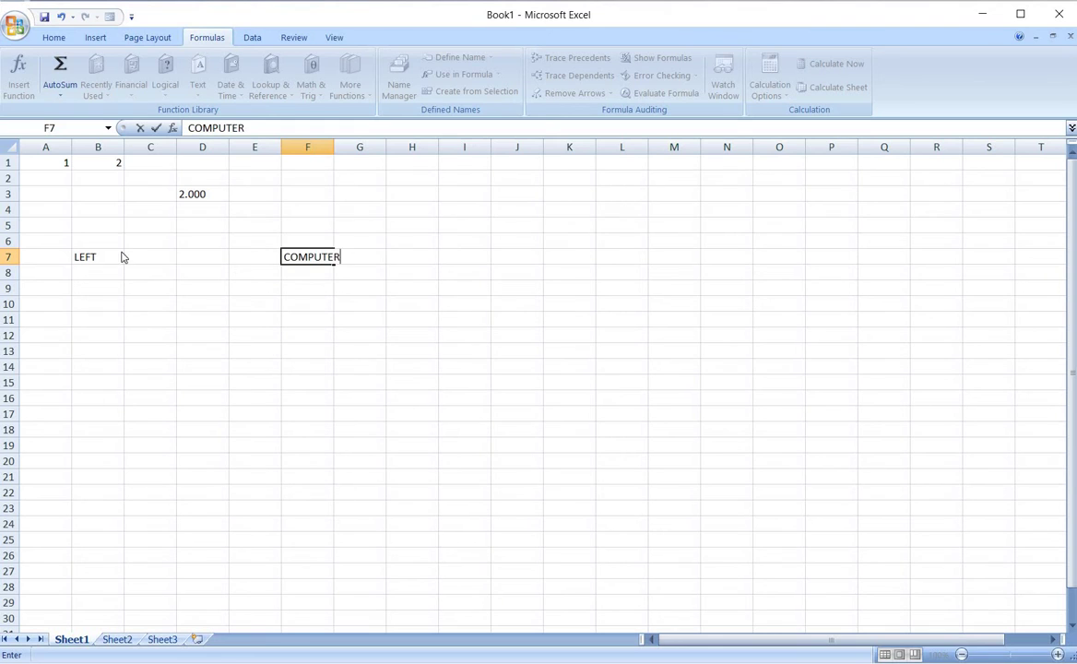
{"action": "key", "text": "Tab"}
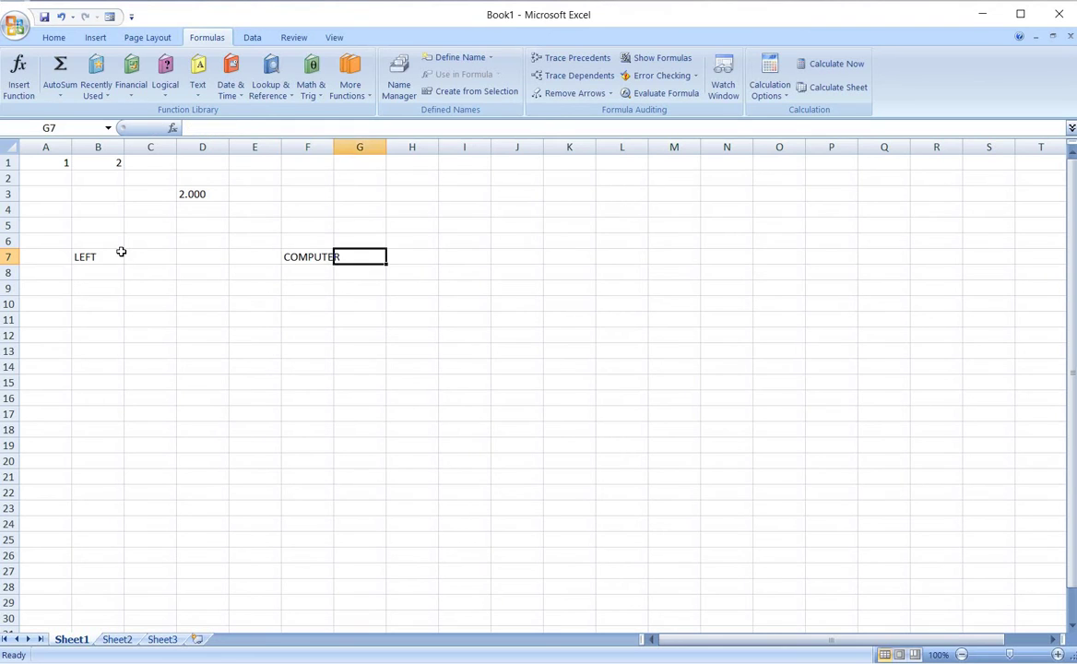
Enter the formula =LEFT(F7,3) in cell I8 to extract the first three characters of the sample word
{"action": "key", "text": "Tab"}
{"action": "key", "text": "Tab"}
{"action": "key", "text": "Down"}
{"action": "type", "text": "=L"}
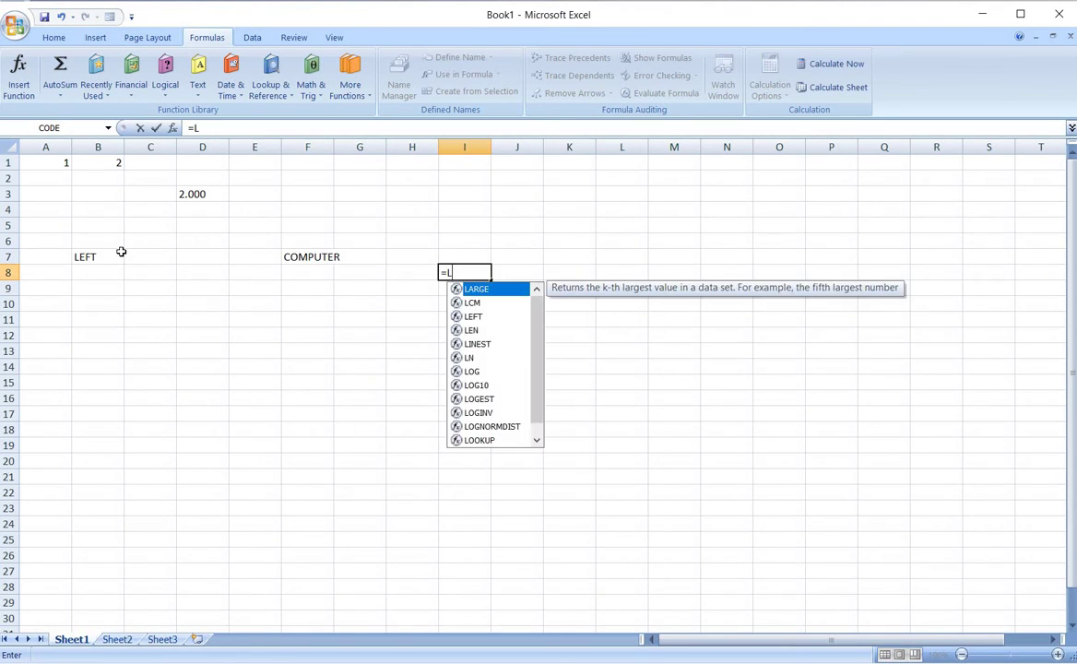
{"action": "type", "text": "EFT("}
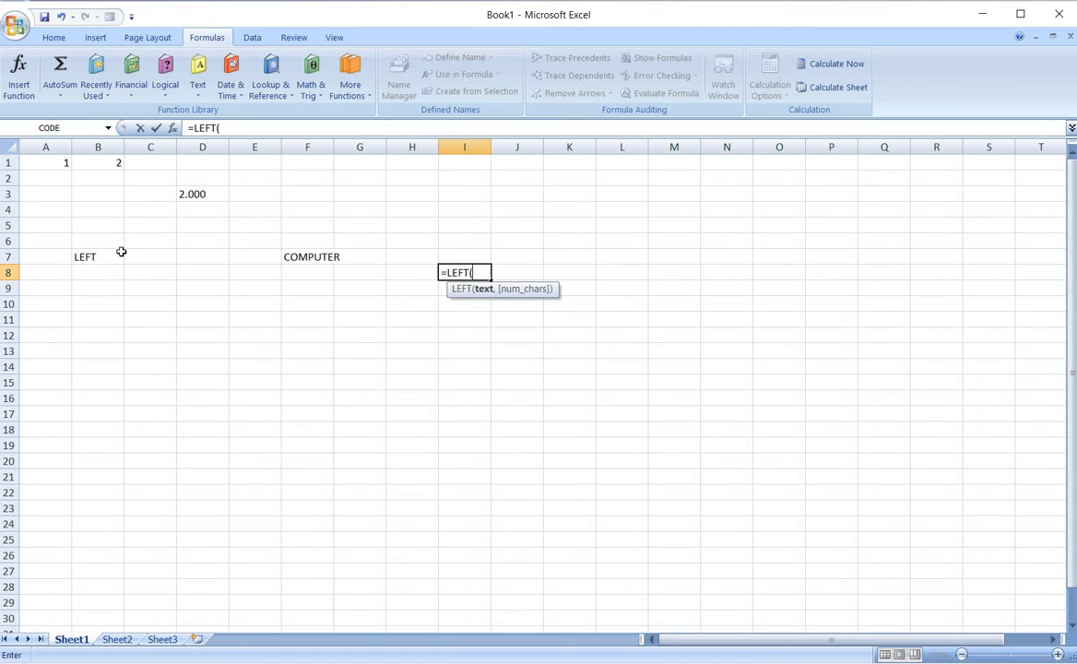
{"action": "left_click", "coordinate": [321, 257]}
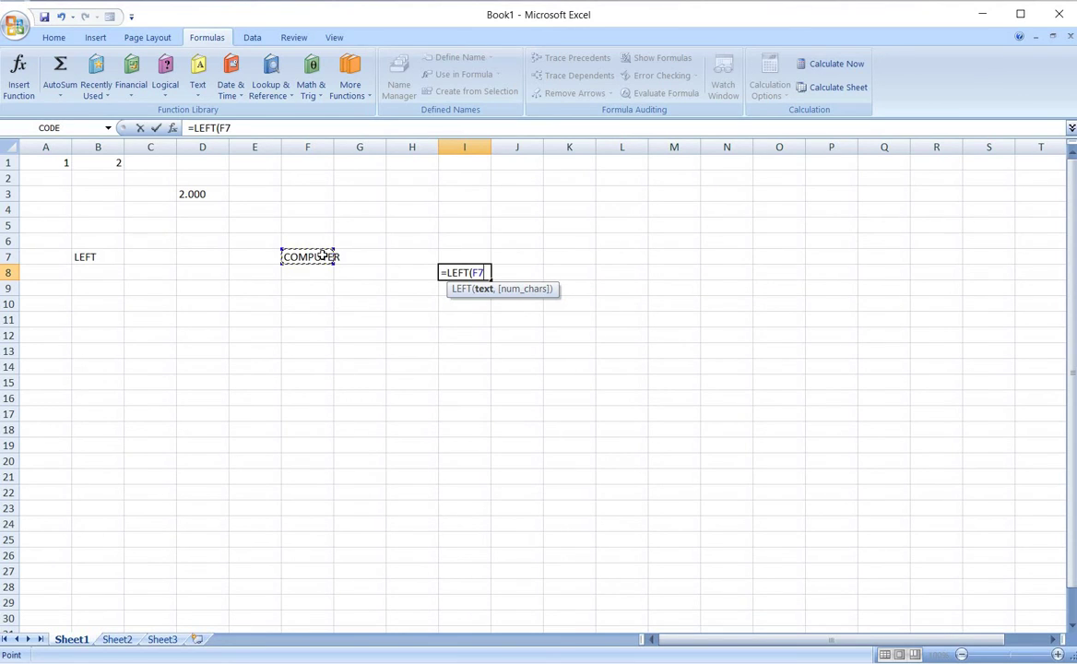
{"action": "type", "text": ",3"}
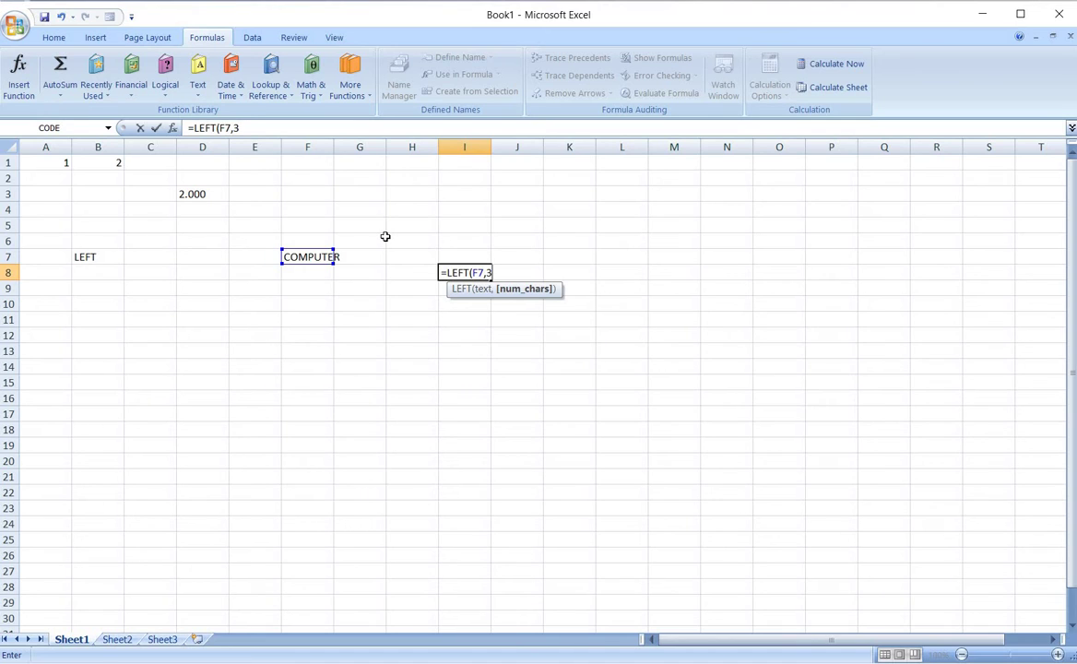
{"action": "type", "text": ")"}
{"action": "key", "text": "Return"}
Enter a LEN formula in cell C11 that counts the characters of the text in I8
{"action": "left_click", "coordinate": [307, 350]}
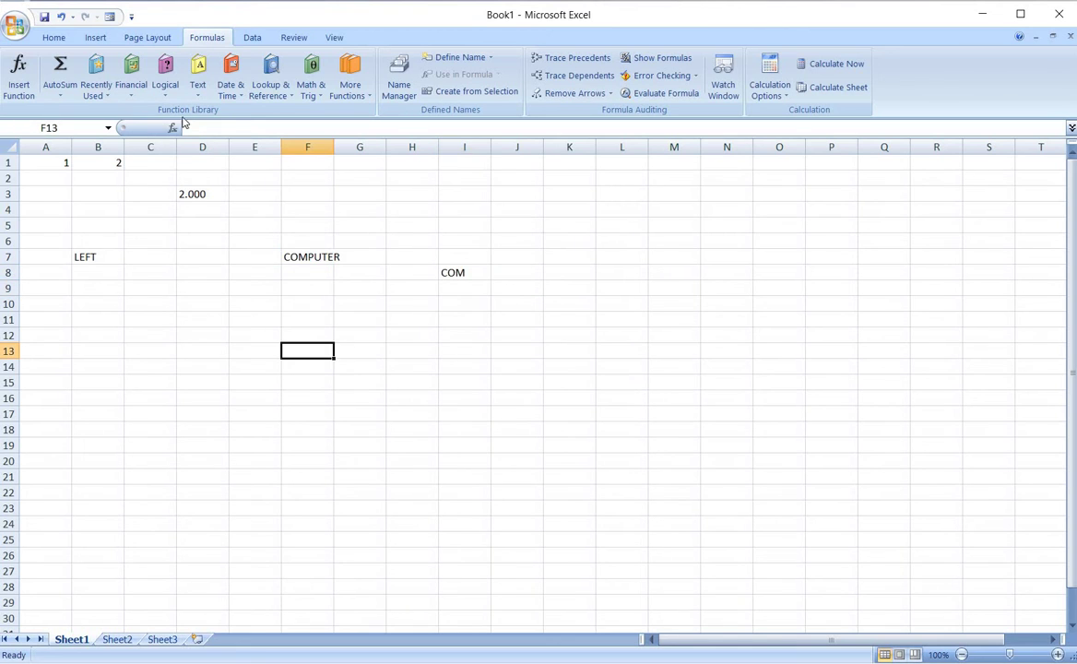
{"action": "left_click", "coordinate": [201, 87]}
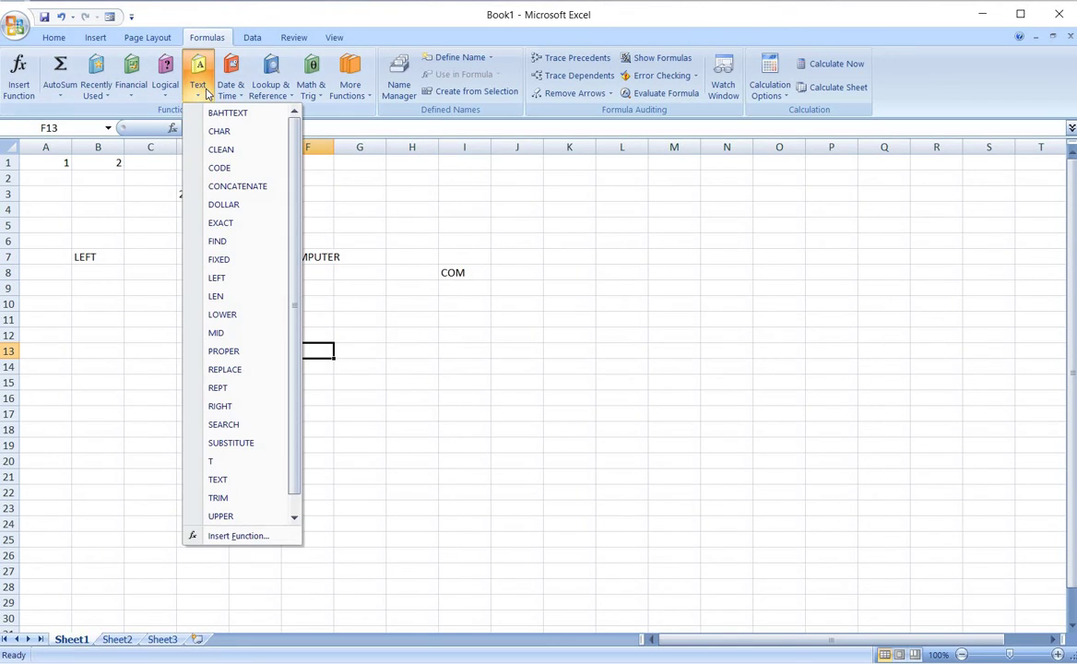
{"action": "left_click", "coordinate": [148, 325]}
{"action": "left_click", "coordinate": [149, 330]}
{"action": "type", "text": "=LEN"}
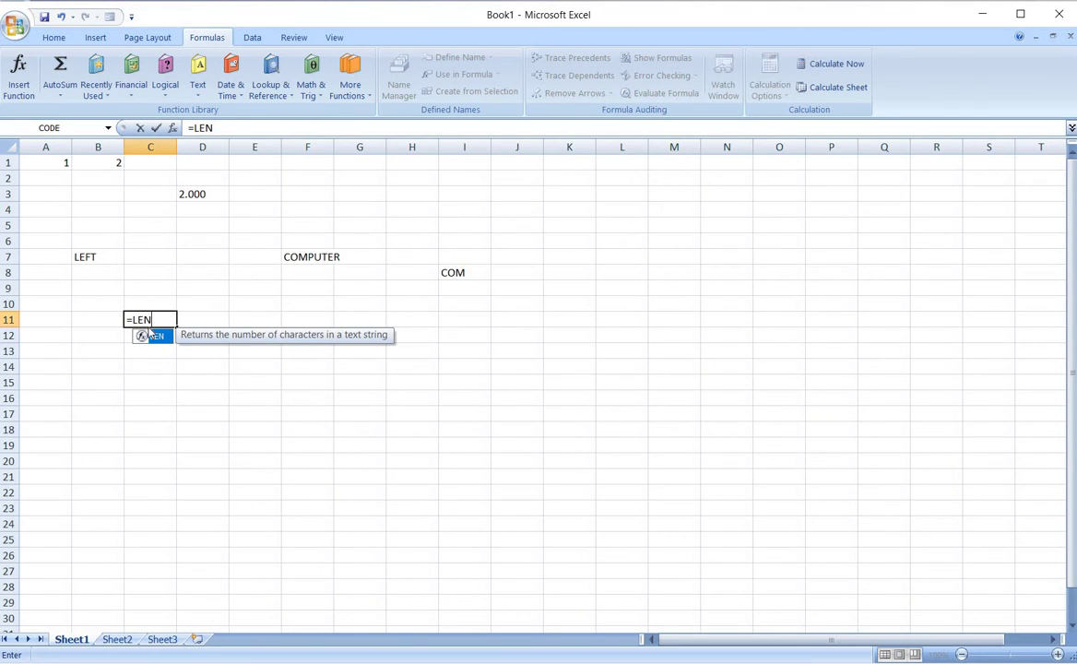
{"action": "type", "text": "("}
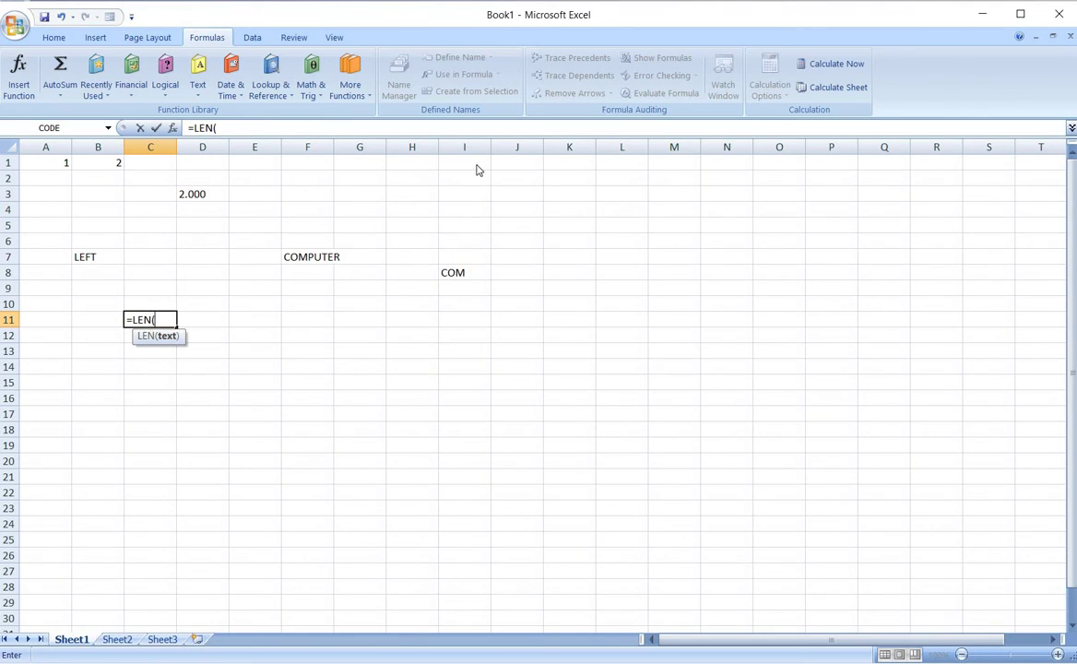
{"action": "left_click", "coordinate": [459, 271]}
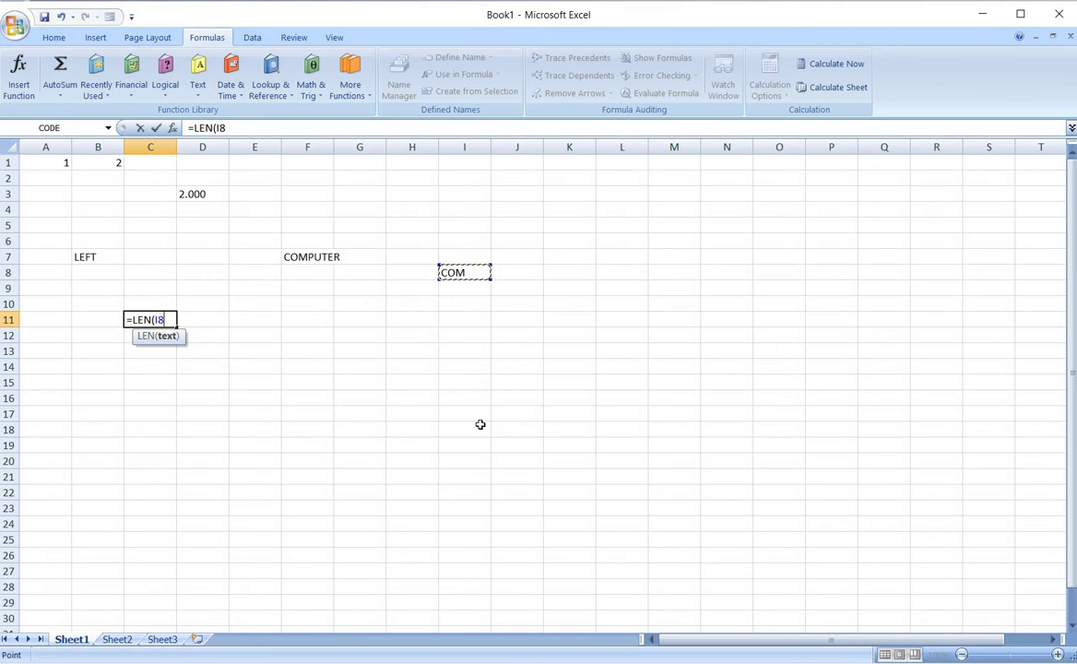
{"action": "key", "text": "Return"}
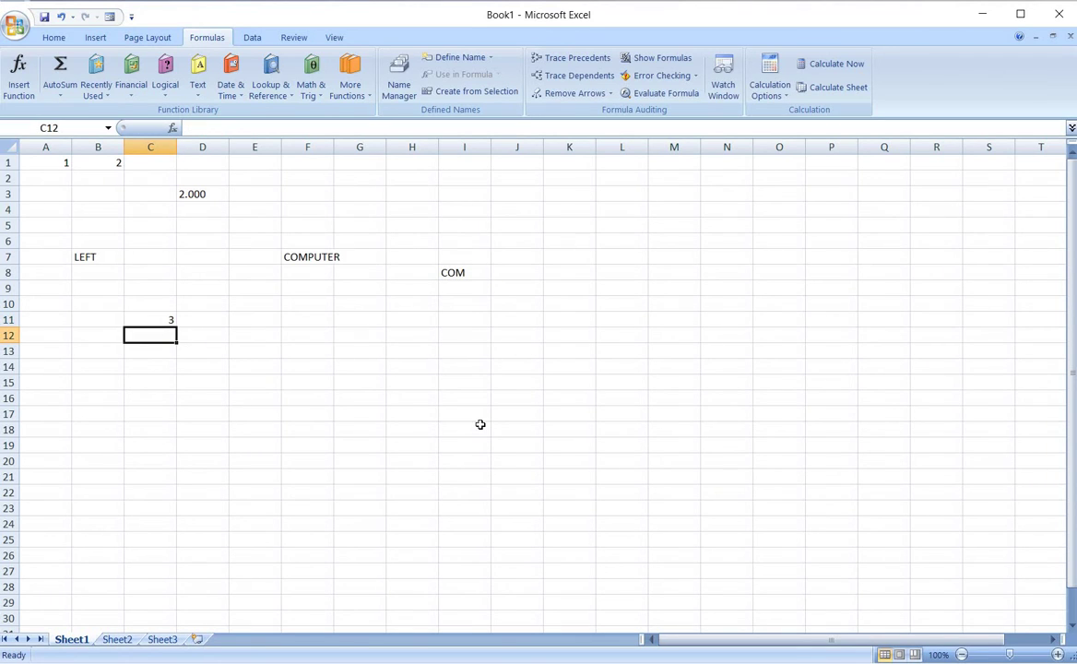
Inspect the LEFT formula in cell I8
{"action": "left_click", "coordinate": [473, 274]}
{"action": "double_click", "coordinate": [473, 275]}
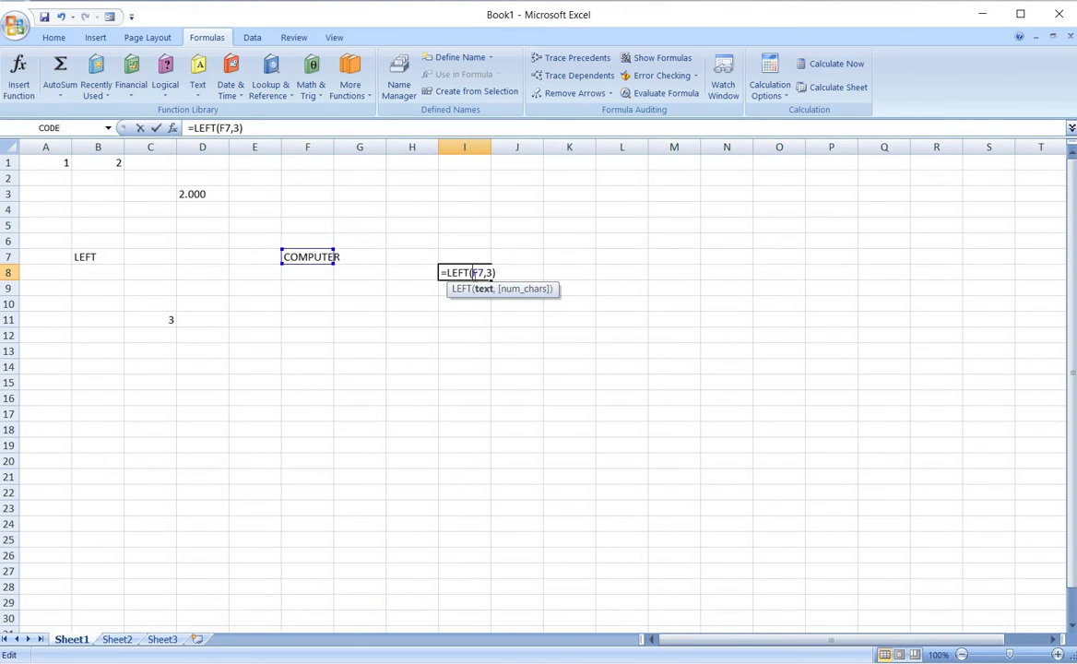
{"action": "left_click", "coordinate": [251, 124]}
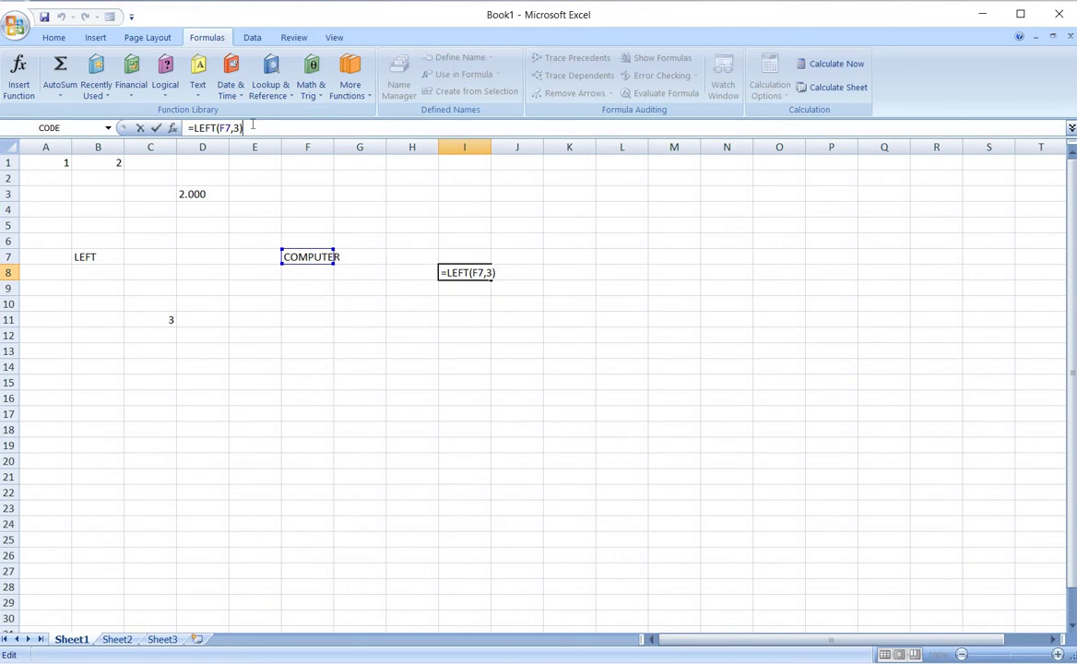
{"action": "key", "text": "Return"}
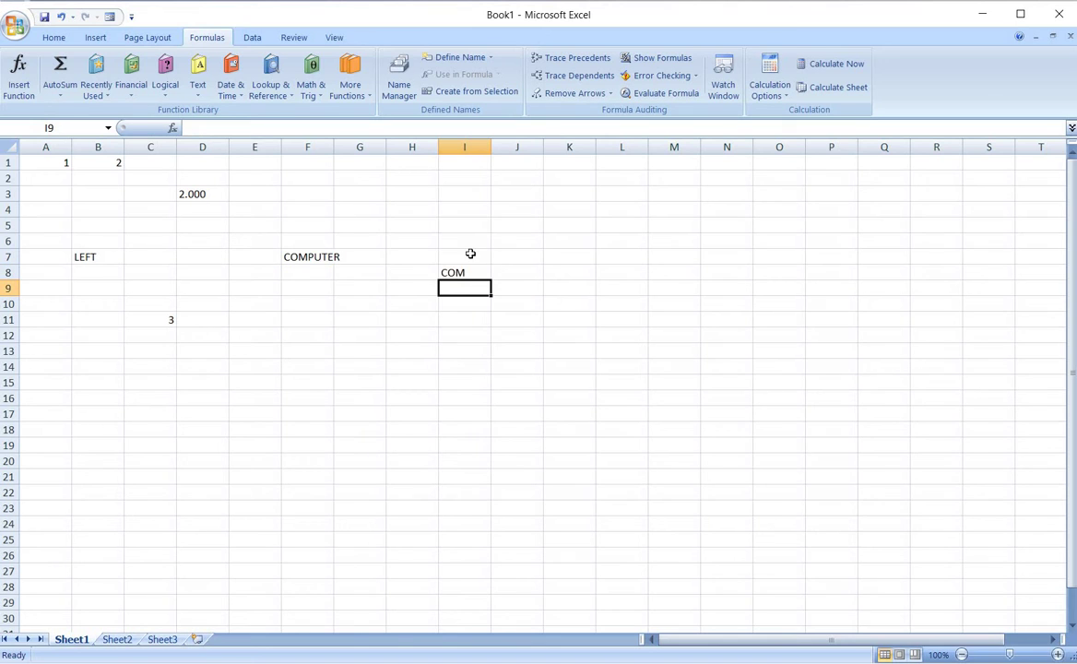
Enter the sample text COMPUTER in cell D15
{"action": "left_click", "coordinate": [222, 380]}
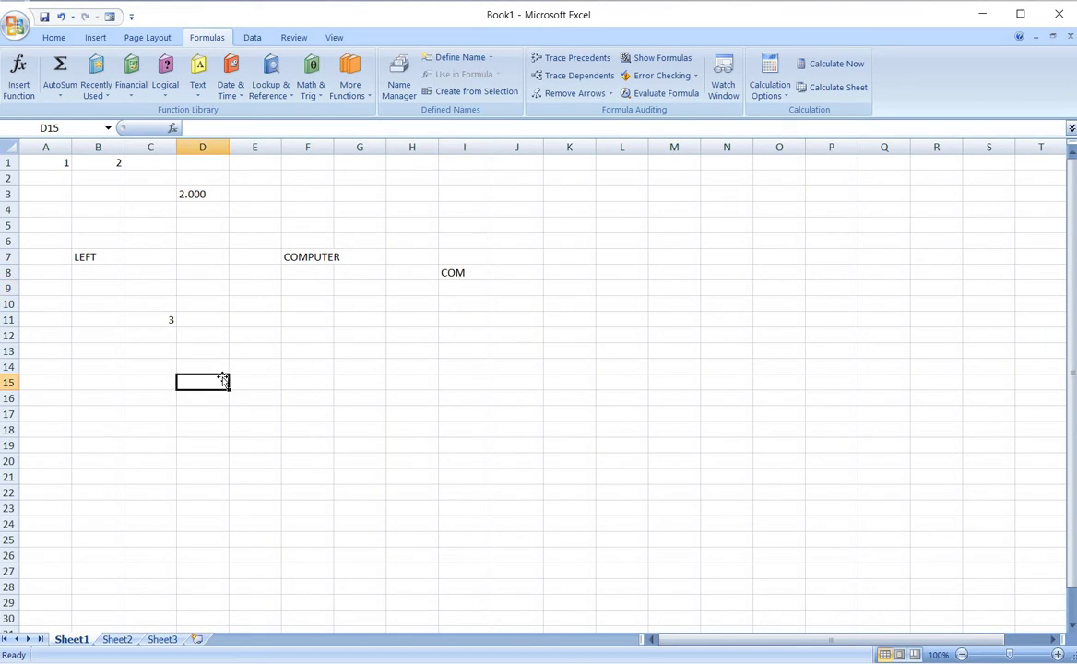
{"action": "type", "text": "COMP"}
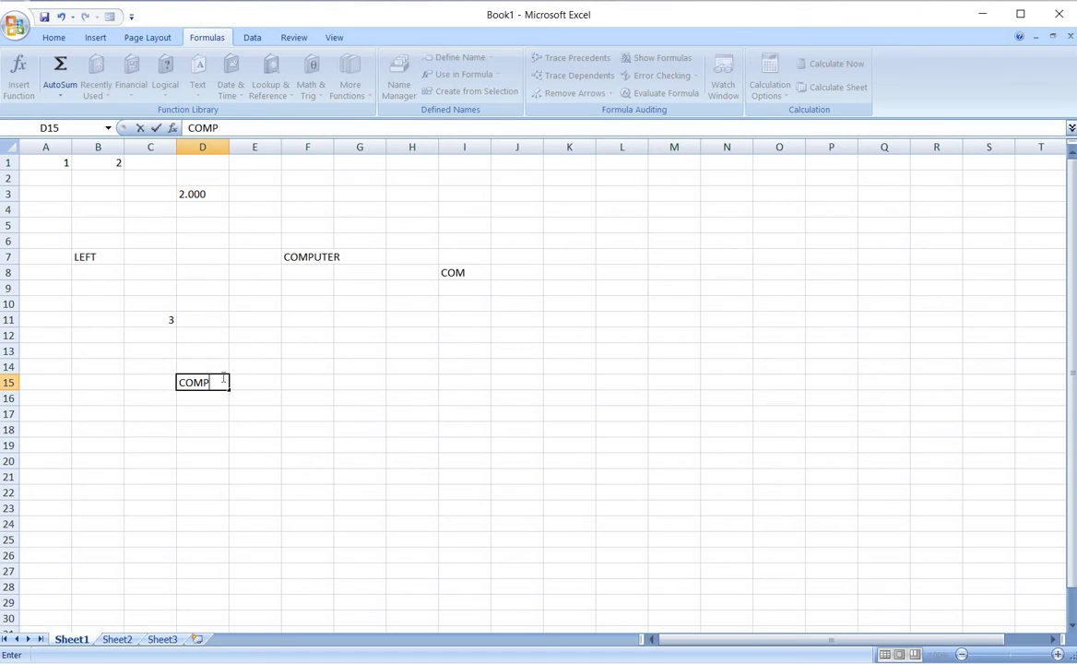
{"action": "type", "text": "UTER"}
Enter a LEN formula in cell G13 that counts the characters of the text in F7
{"action": "left_click", "coordinate": [374, 357]}
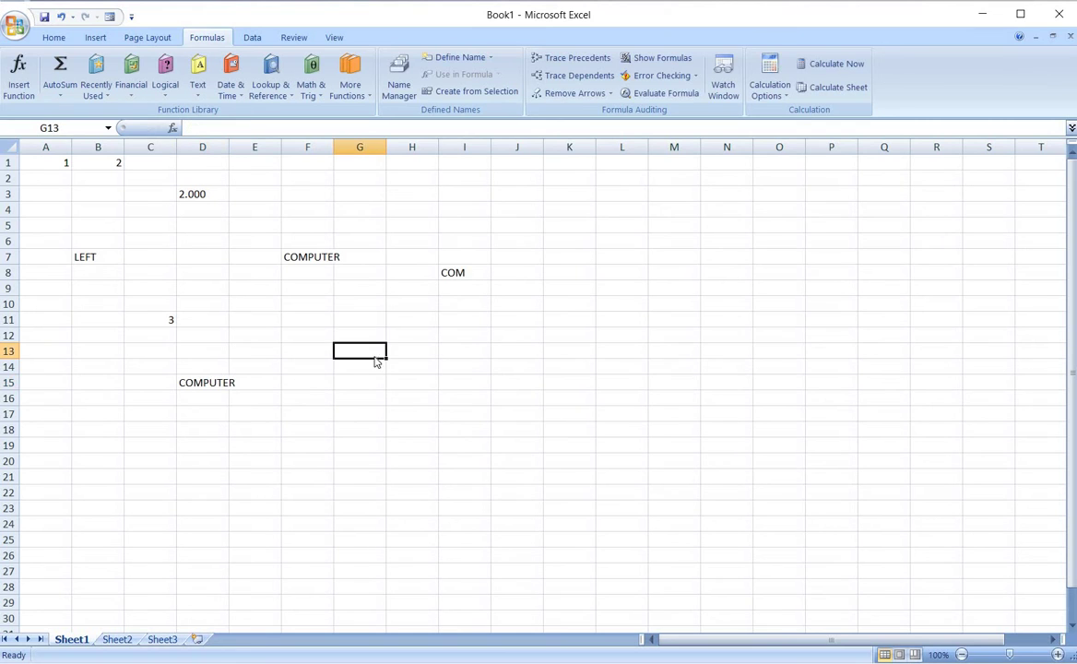
{"action": "type", "text": "=LEB"}
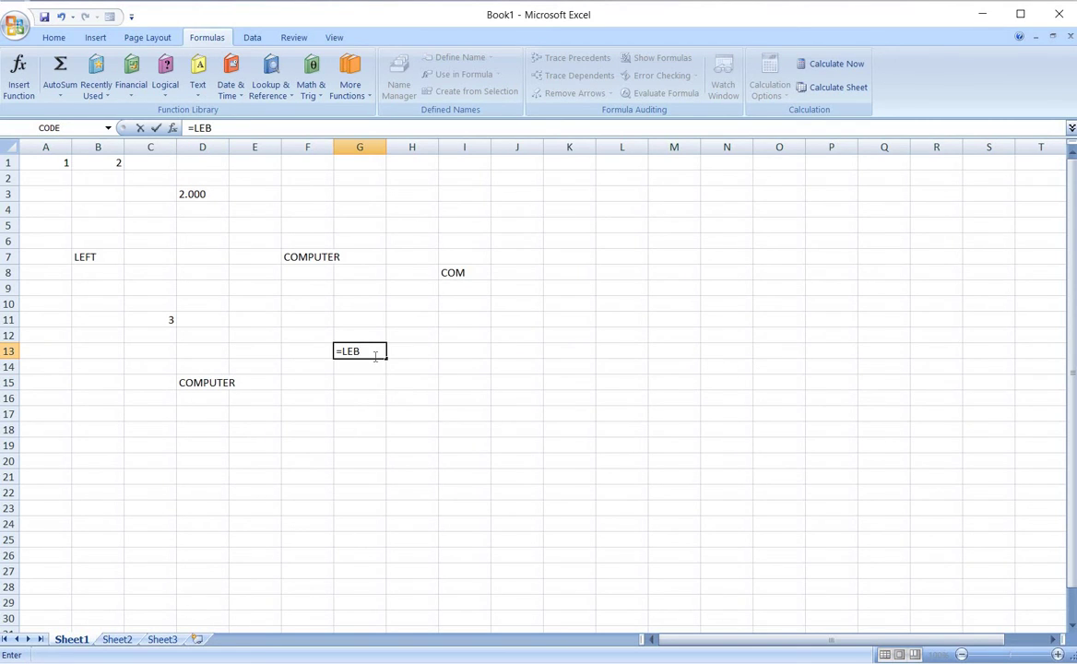
{"action": "key", "text": "BackSpace"}
{"action": "type", "text": "N("}
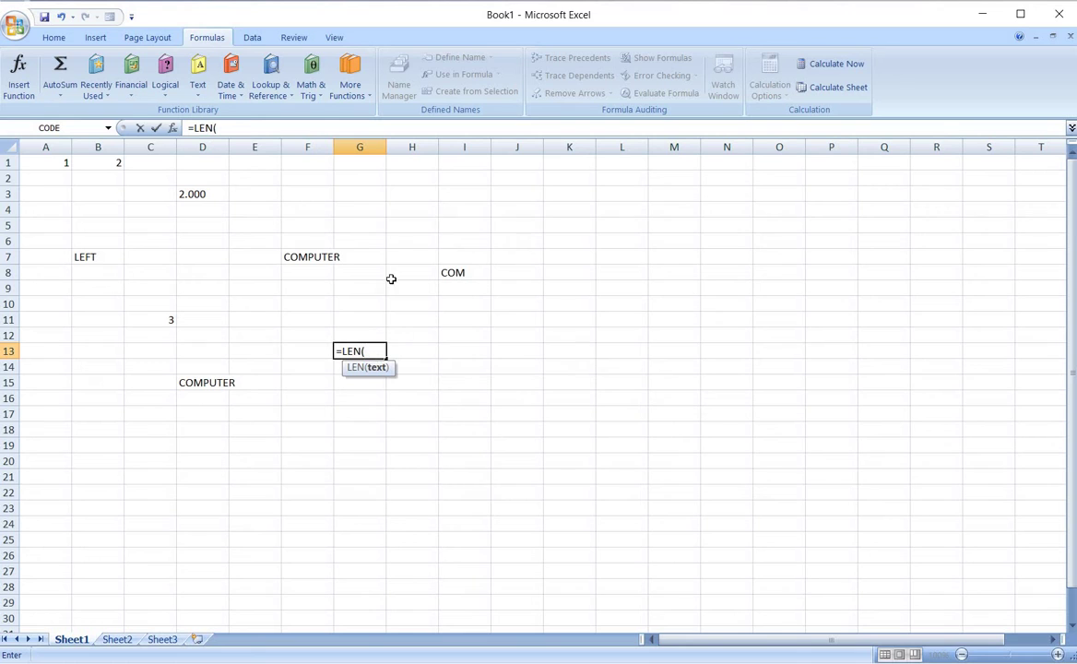
{"action": "left_click", "coordinate": [322, 255]}
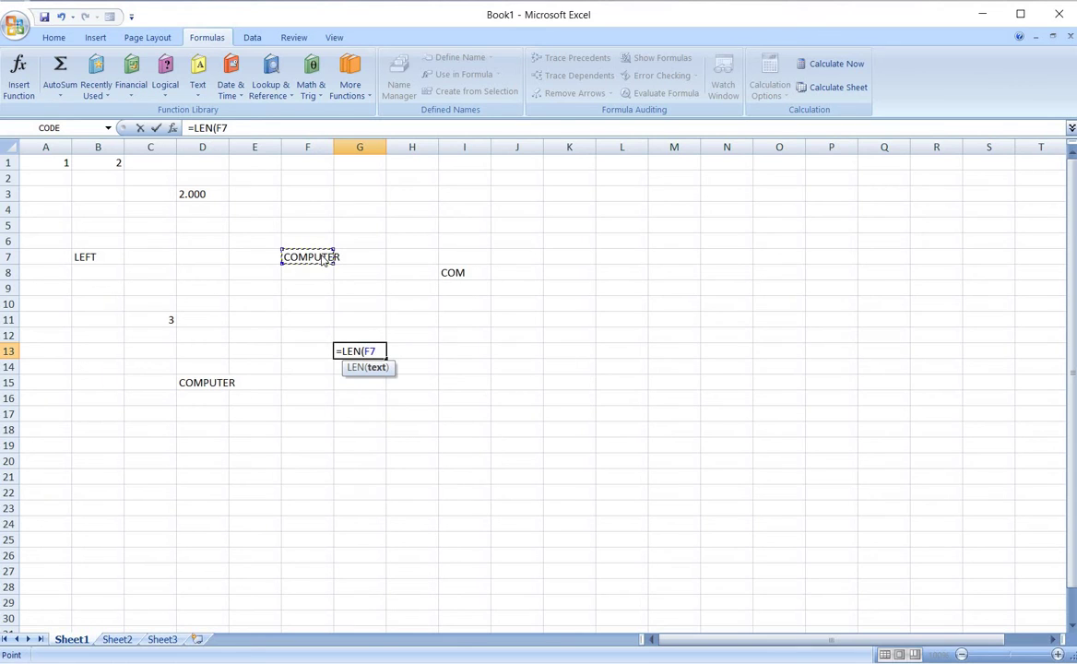
{"action": "key", "text": "Return"}
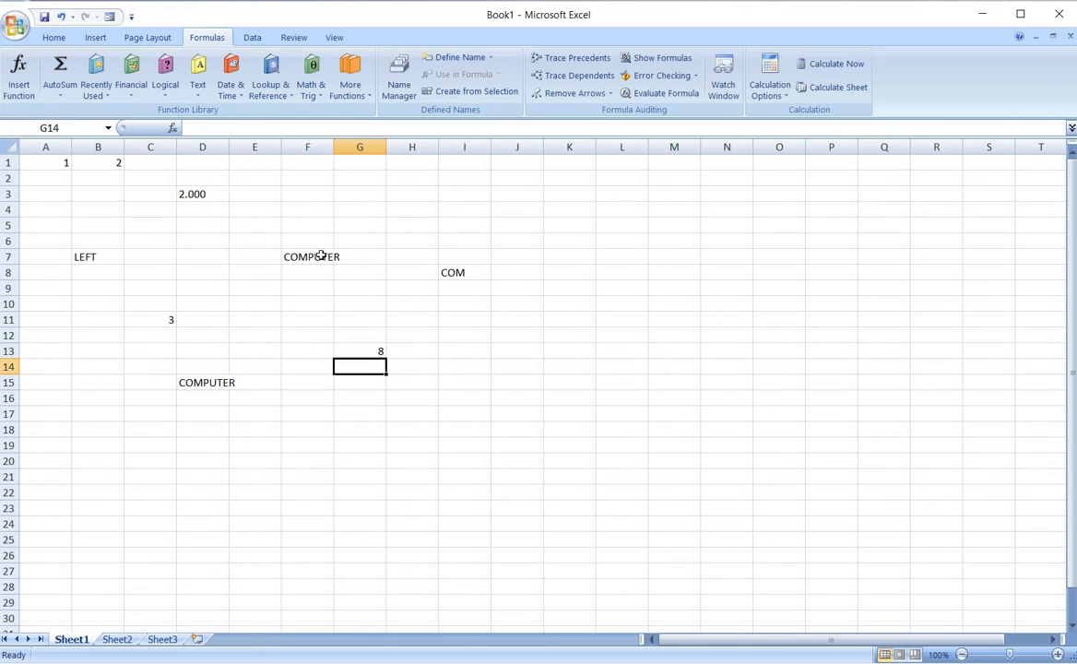
Enter a LEN formula in cell G18 that counts the characters of the text in D15
{"action": "left_click", "coordinate": [339, 426]}
{"action": "type", "text": "=LEN"}
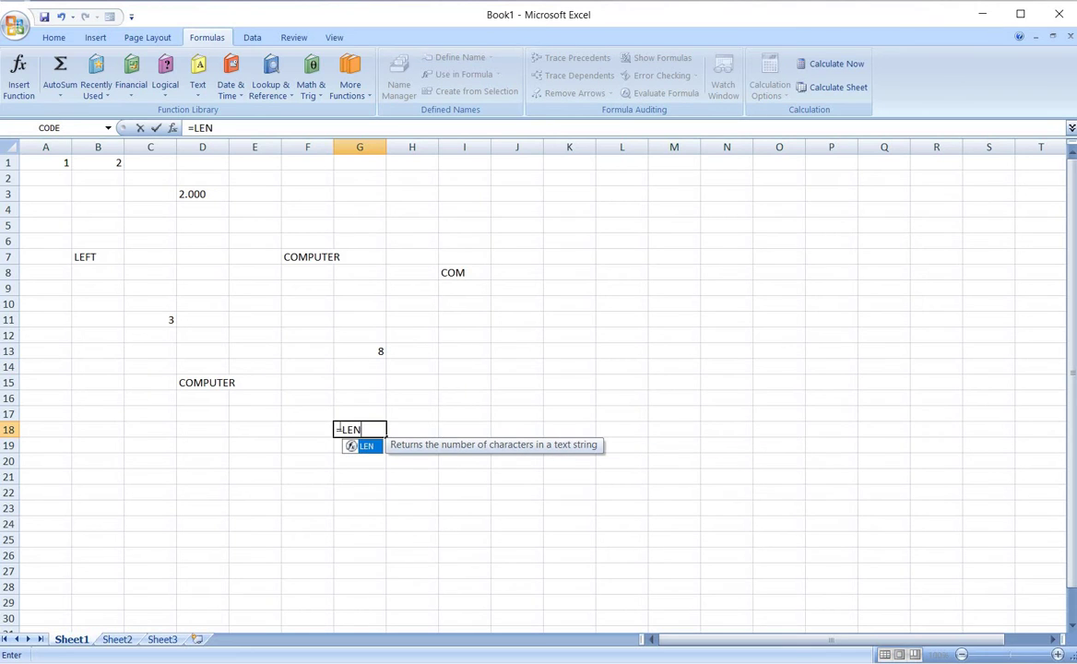
{"action": "type", "text": "("}
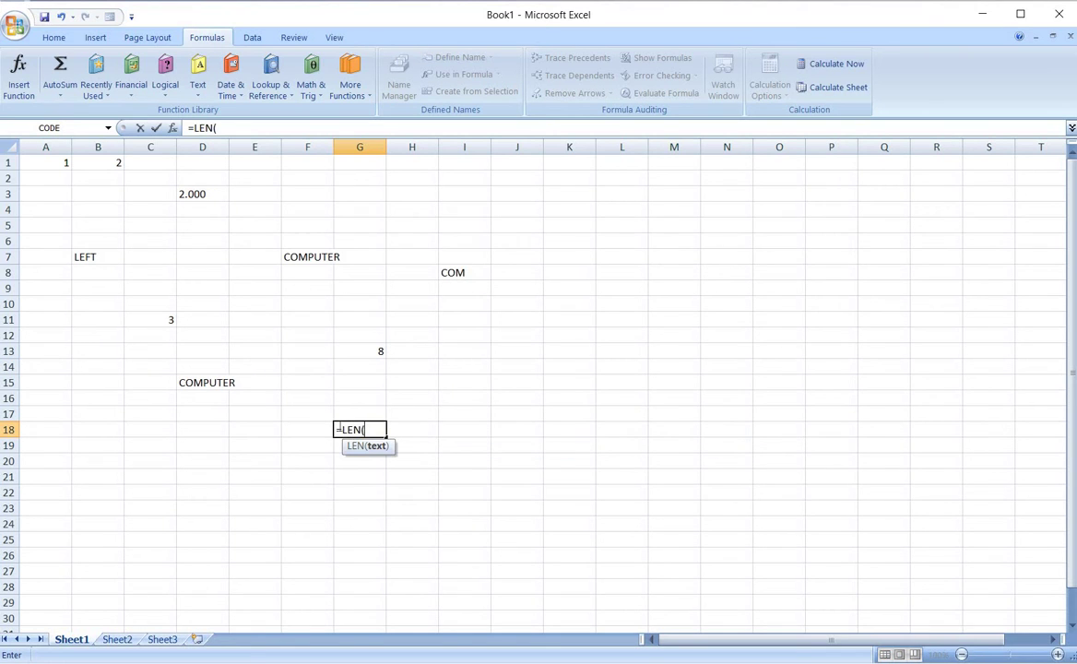
{"action": "left_click", "coordinate": [199, 383]}
{"action": "key", "text": "Return"}
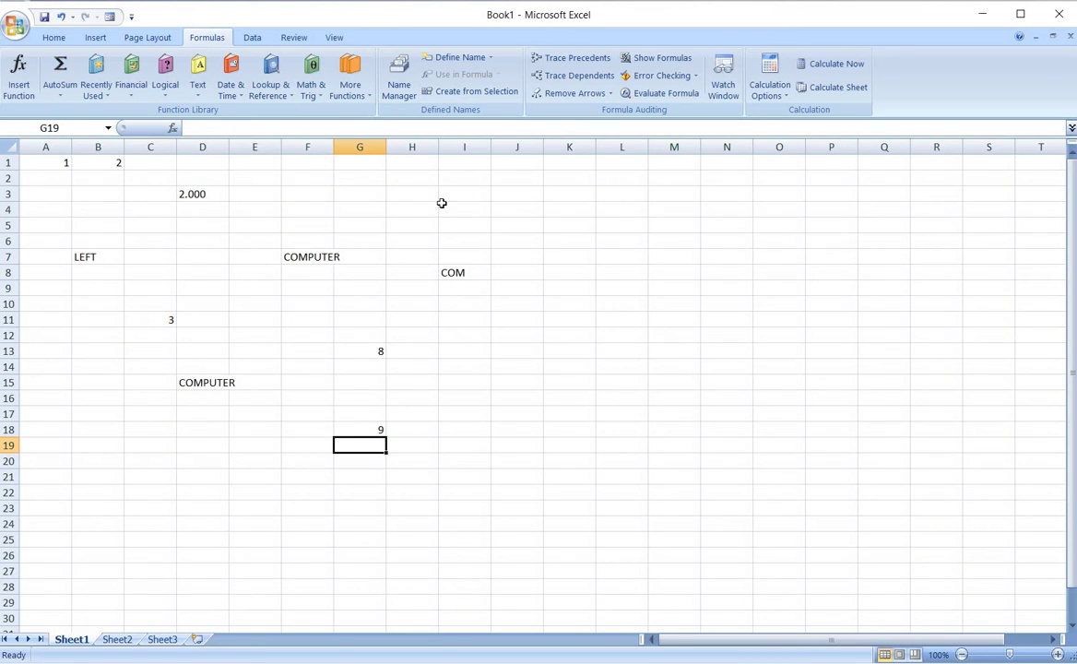
Enter a LOWER formula in cell J6 that converts the text in F7 to lowercase
{"action": "left_click", "coordinate": [521, 192]}
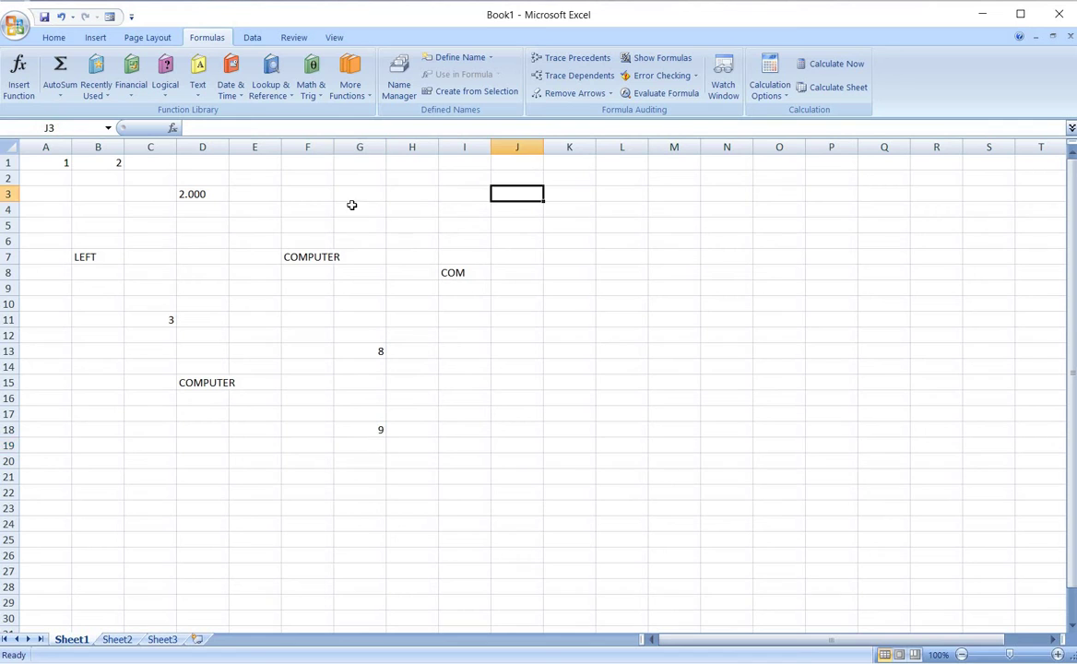
{"action": "left_click", "coordinate": [197, 78]}
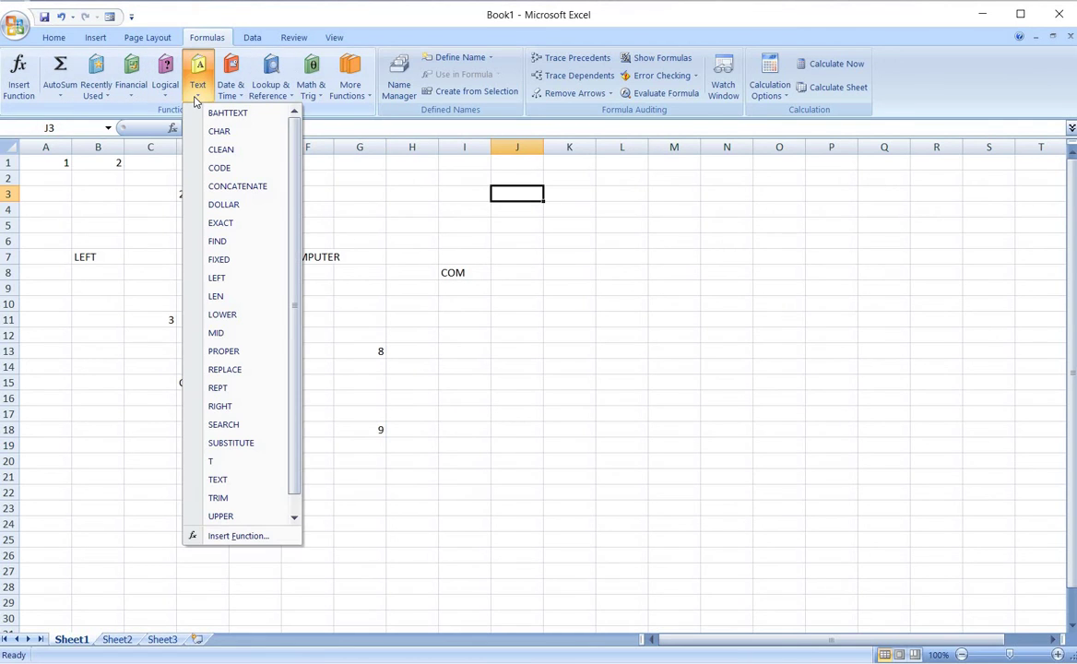
{"action": "left_click", "coordinate": [519, 235]}
{"action": "left_click", "coordinate": [520, 238]}
{"action": "type", "text": "=LOWER"}
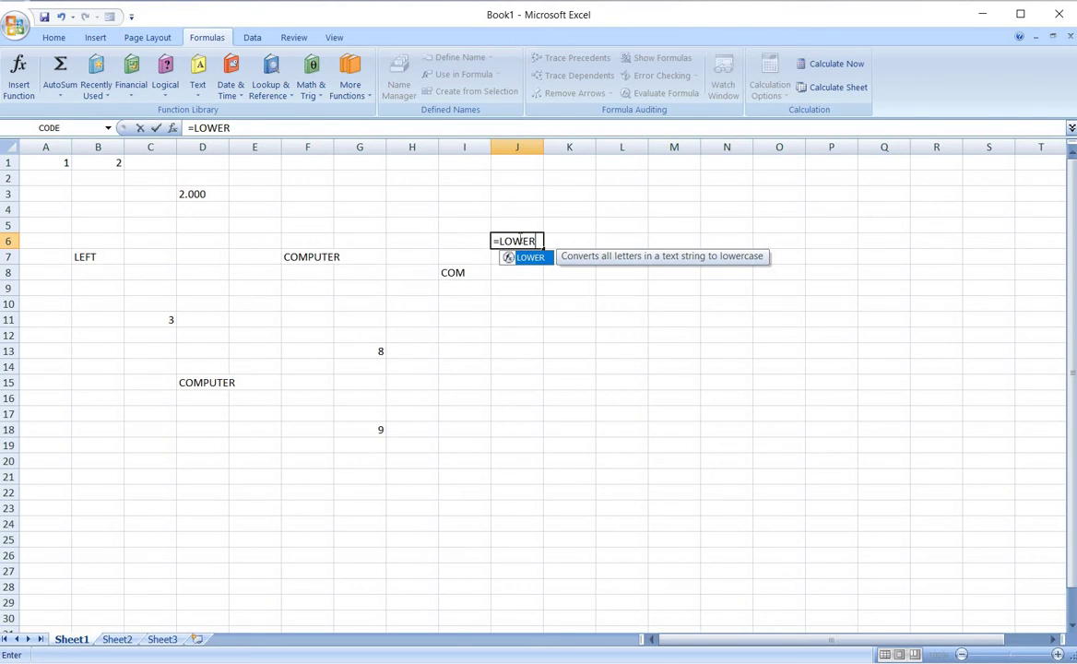
{"action": "type", "text": "("}
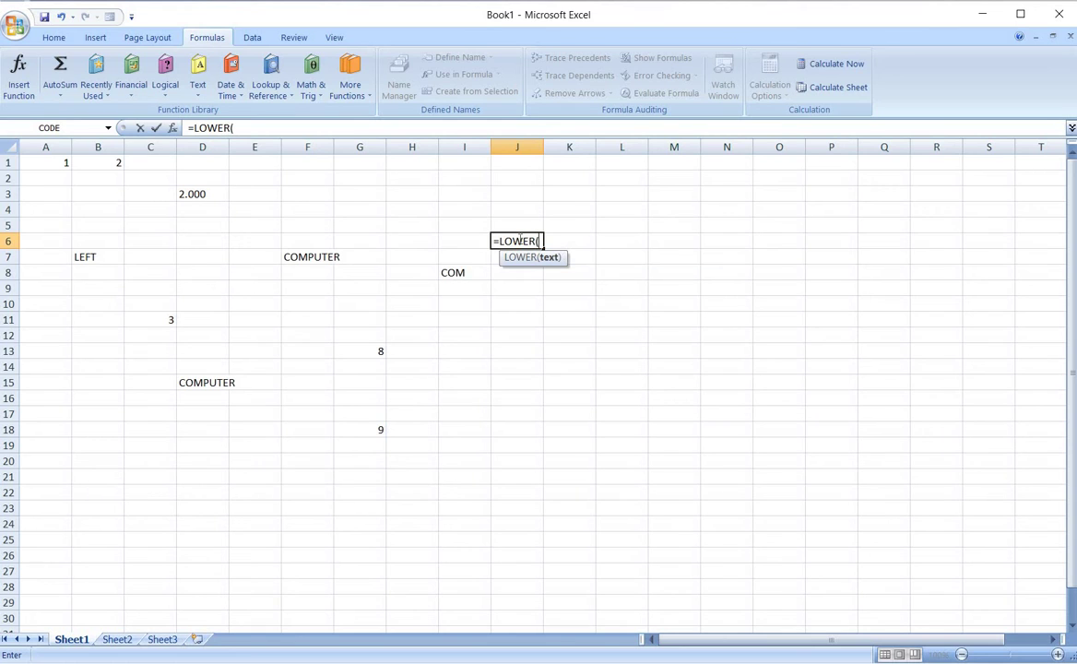
{"action": "left_click", "coordinate": [307, 257]}
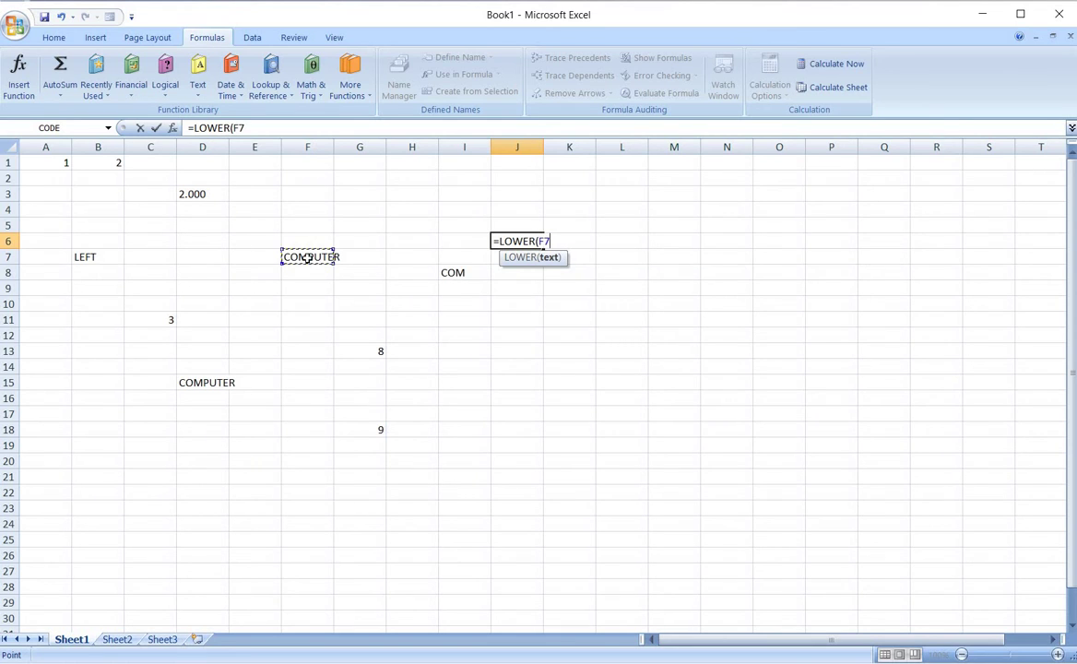
{"action": "key", "text": "Return"}
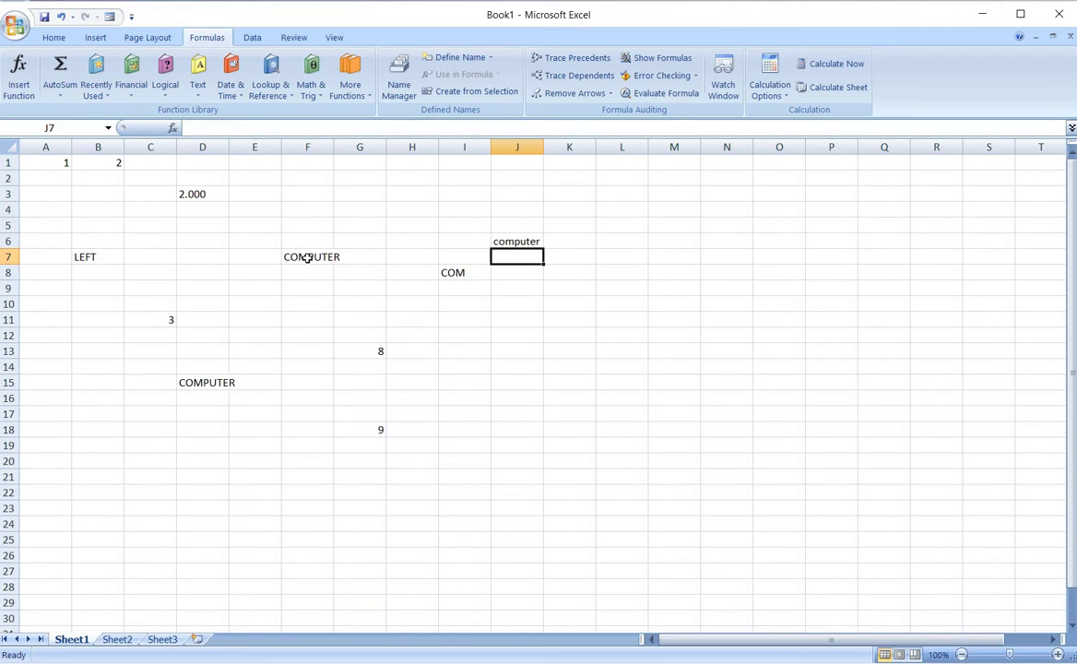
Enter a MID formula in cell L8 that extracts 2 characters from the text in F7, starting at character 3
{"action": "left_click", "coordinate": [304, 334]}
{"action": "left_click", "coordinate": [201, 96]}
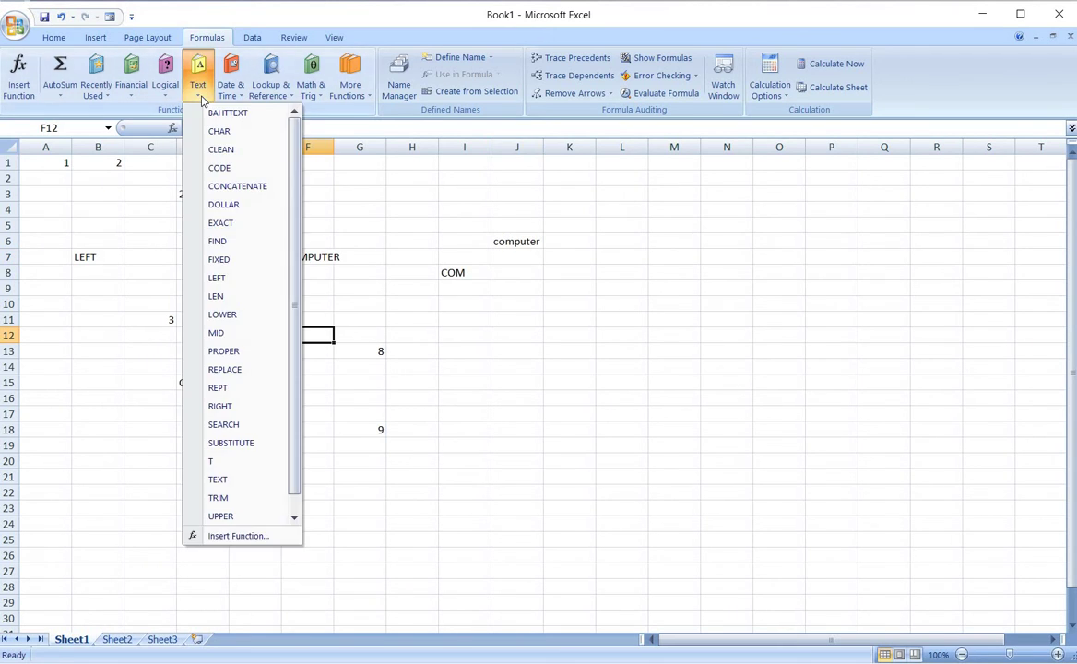
{"action": "left_click", "coordinate": [596, 279]}
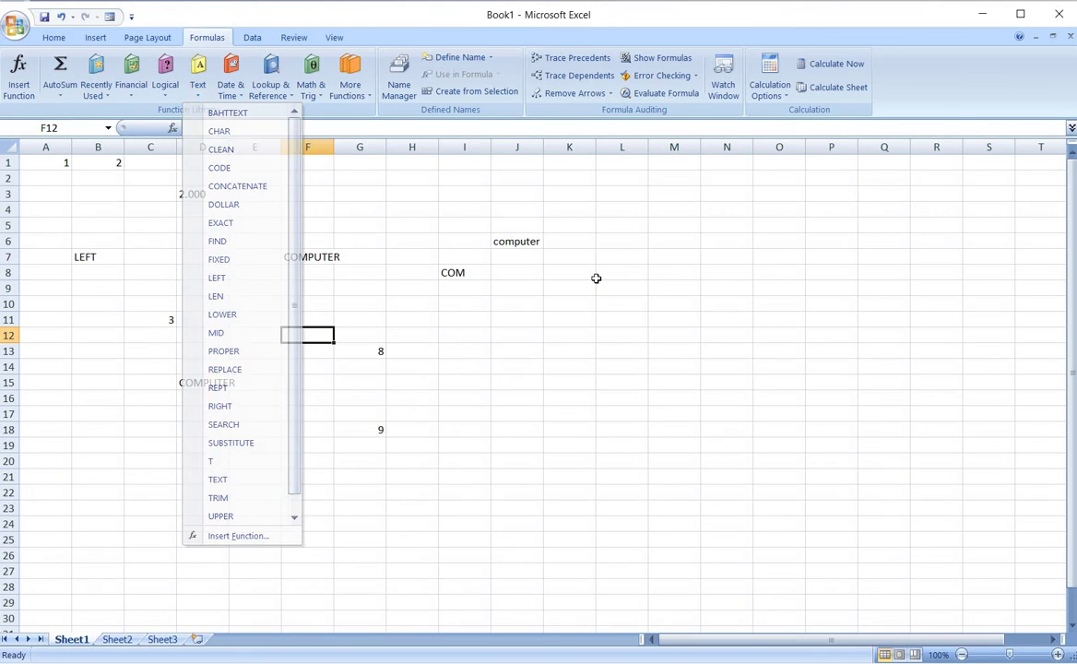
{"action": "left_click", "coordinate": [595, 279]}
{"action": "type", "text": "="}
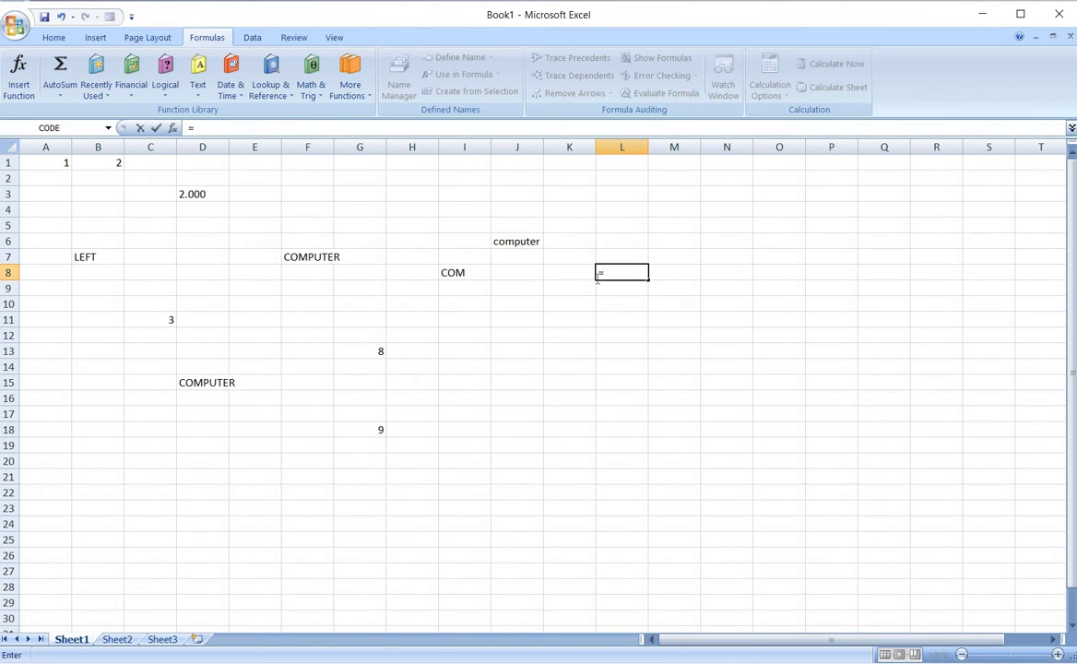
{"action": "type", "text": "MID"}
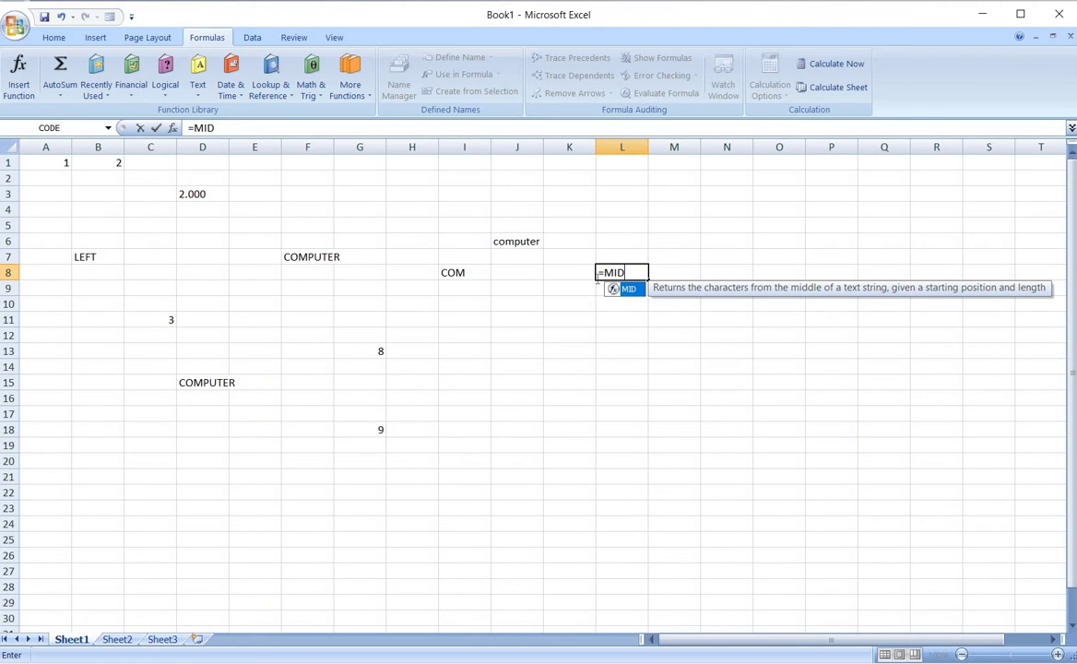
{"action": "type", "text": "("}
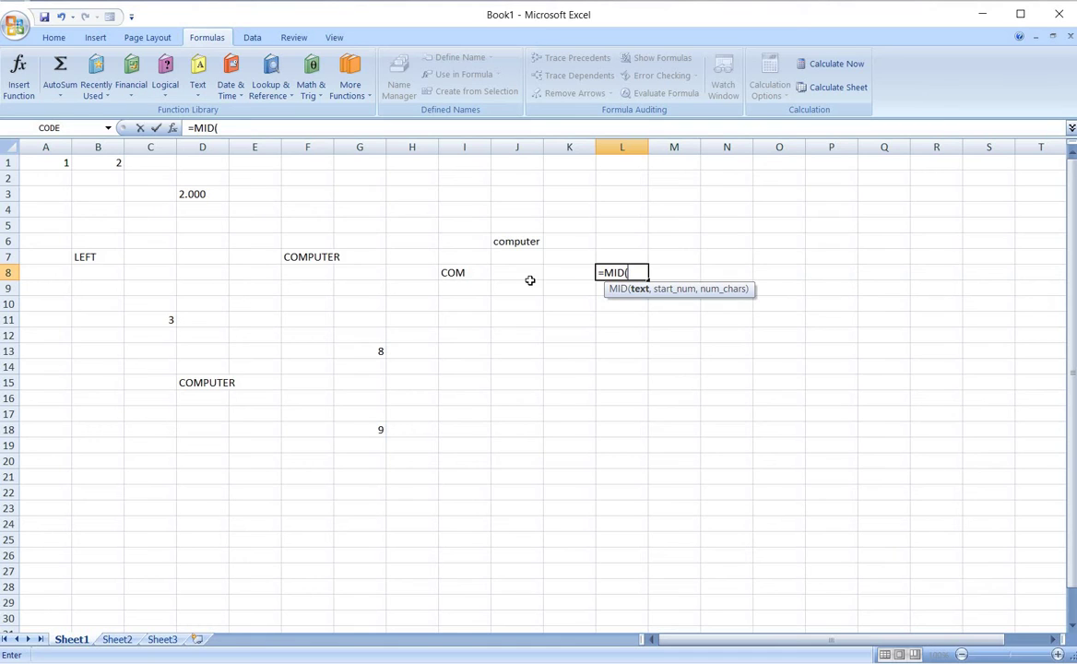
{"action": "left_click", "coordinate": [311, 253]}
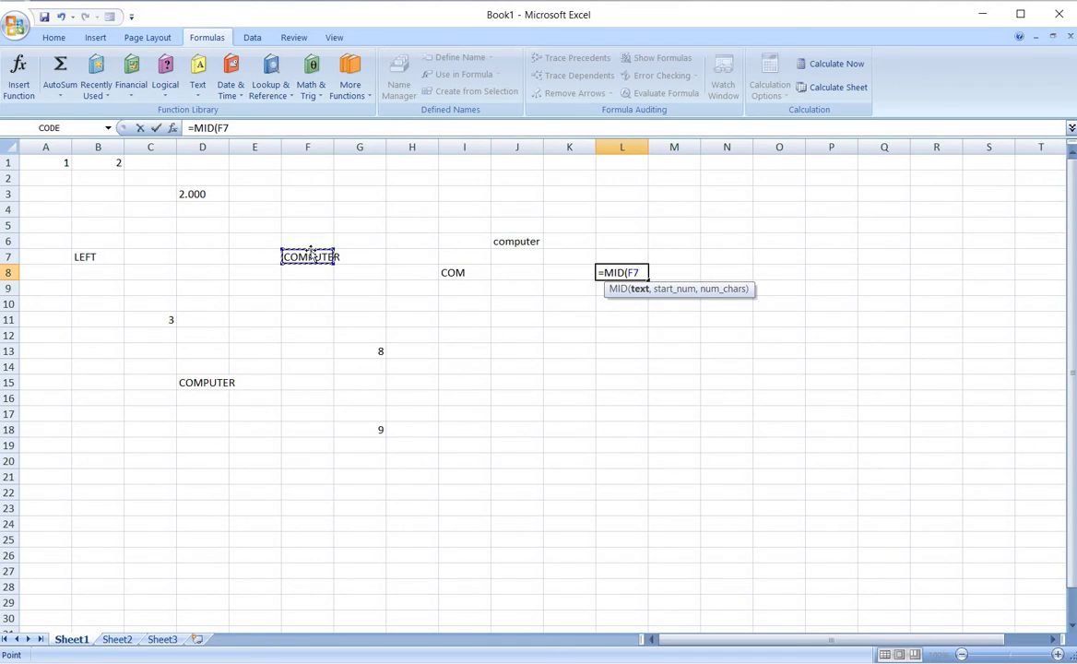
{"action": "type", "text": ","}
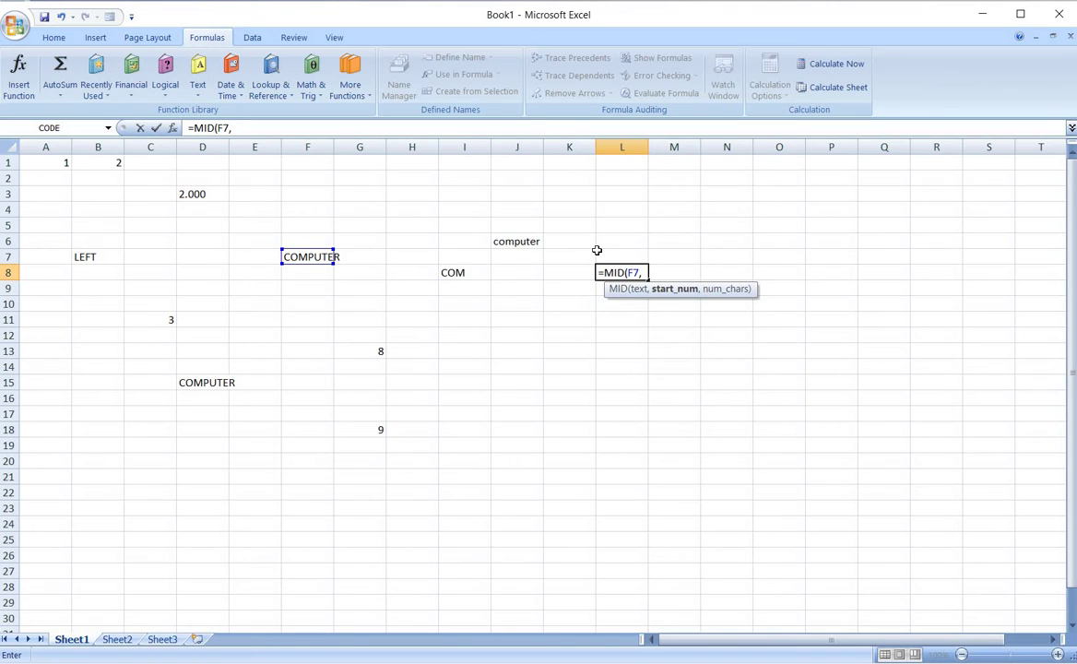
{"action": "type", "text": "3"}
{"action": "type", "text": ","}
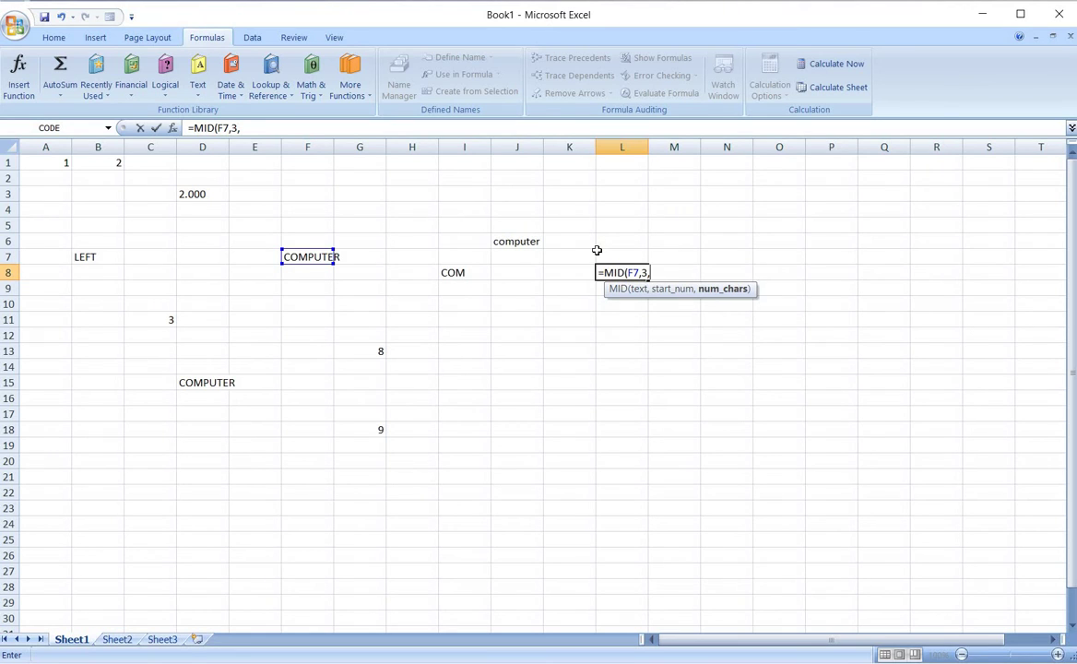
{"action": "type", "text": "2"}
{"action": "key", "text": "Return"}
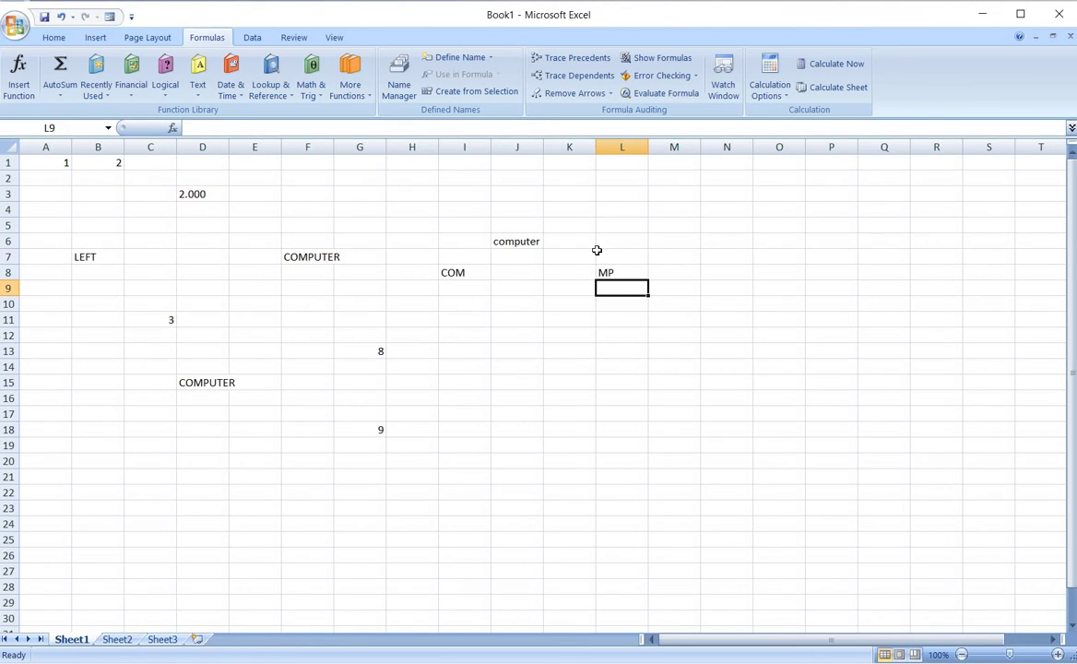
Enter a PROPER formula in cell L12 that converts the text in F7 to proper case
{"action": "left_click", "coordinate": [196, 94]}
{"action": "left_click", "coordinate": [599, 340]}
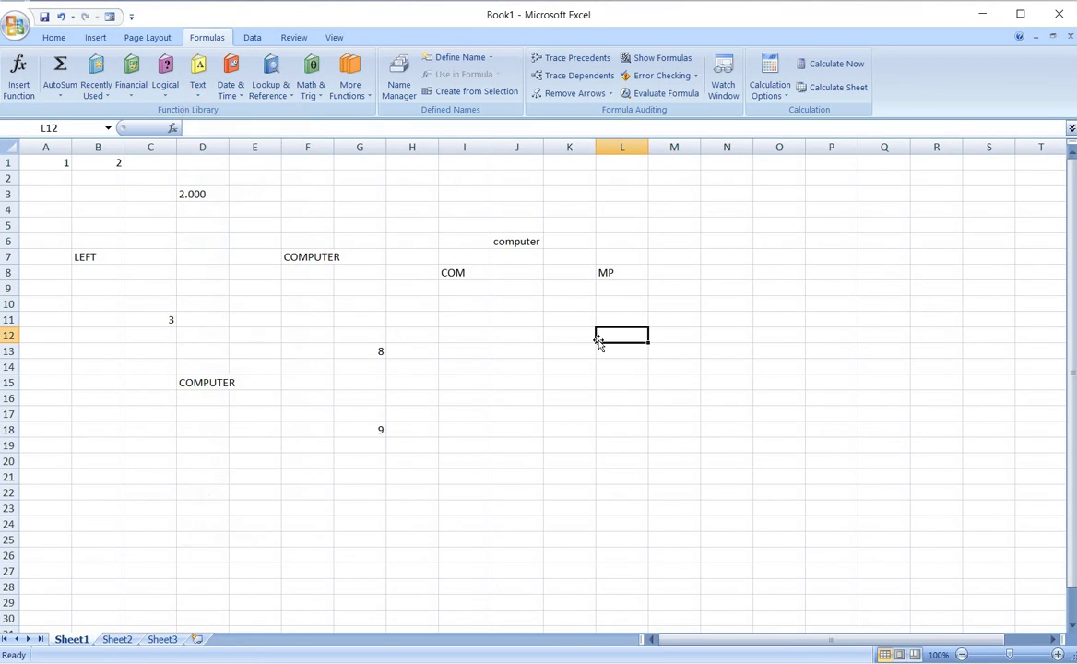
{"action": "type", "text": "=PRO"}
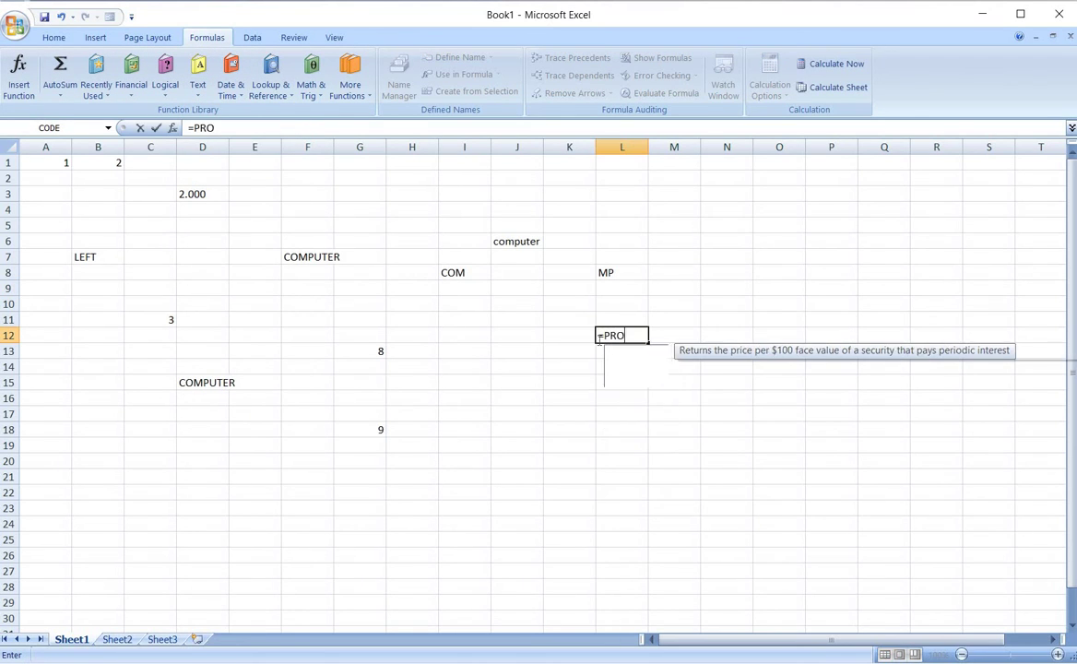
{"action": "type", "text": "PER"}
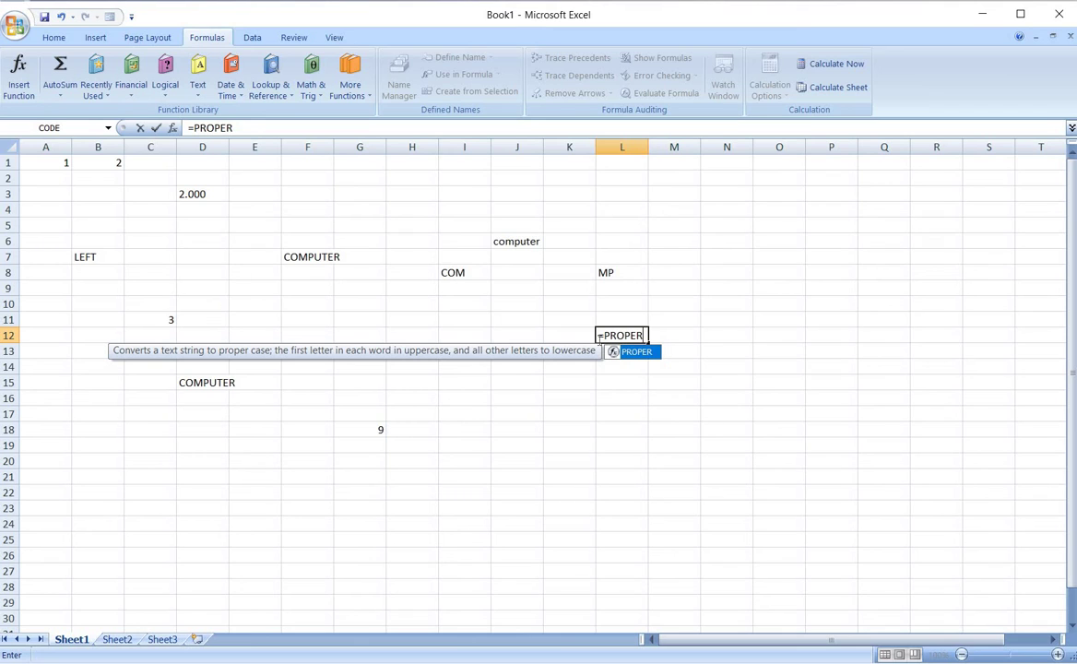
{"action": "double_click", "coordinate": [612, 351]}
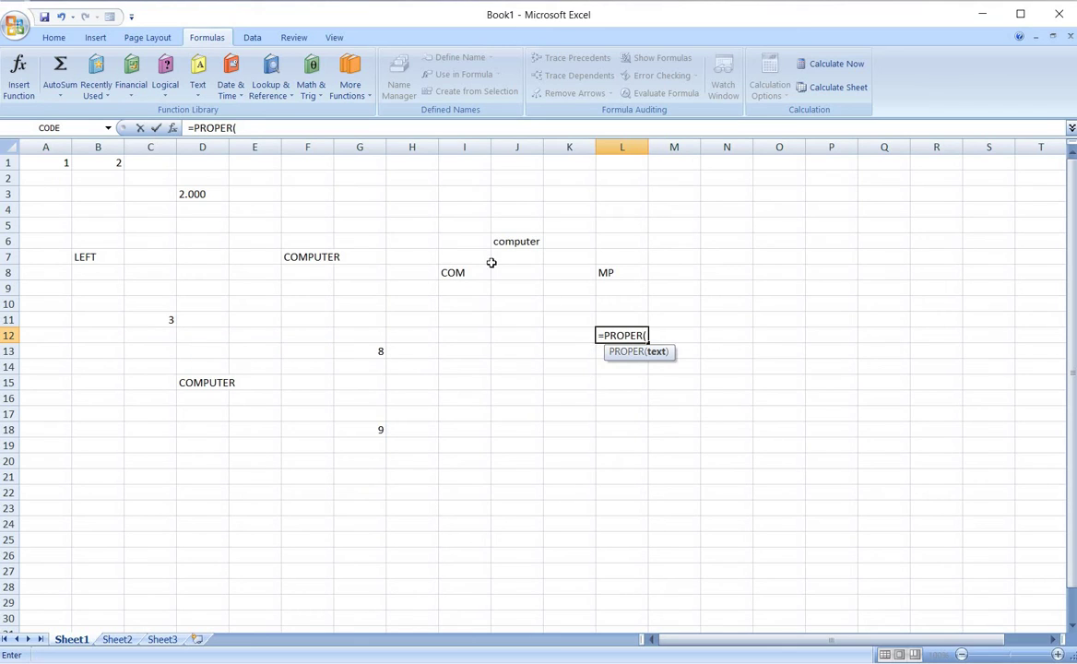
{"action": "left_click", "coordinate": [322, 251]}
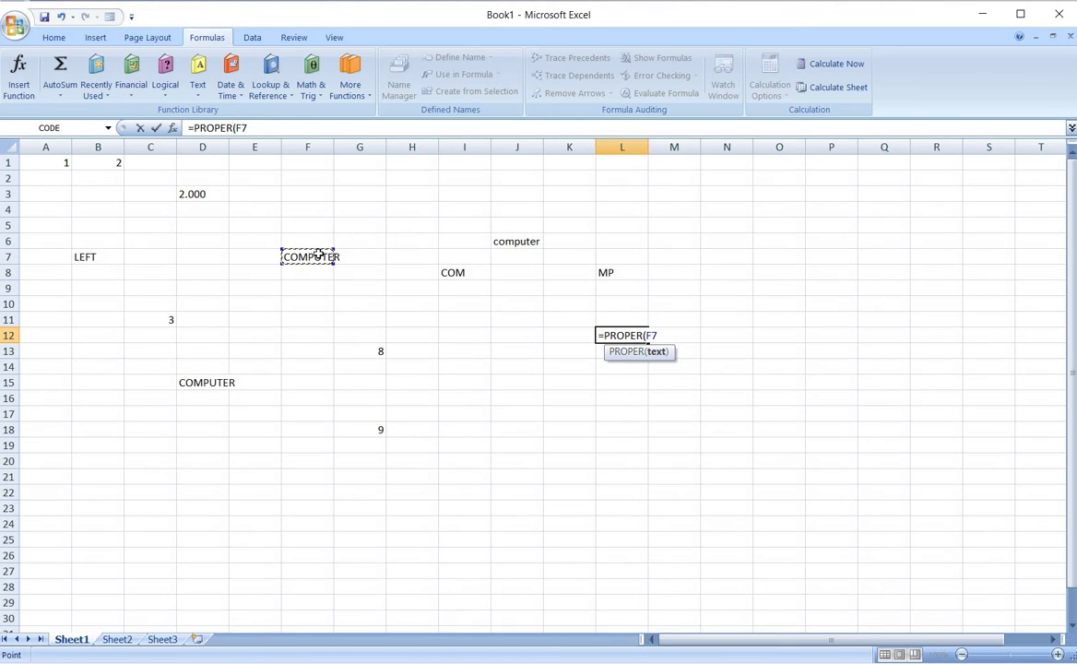
{"action": "key", "text": "Return"}
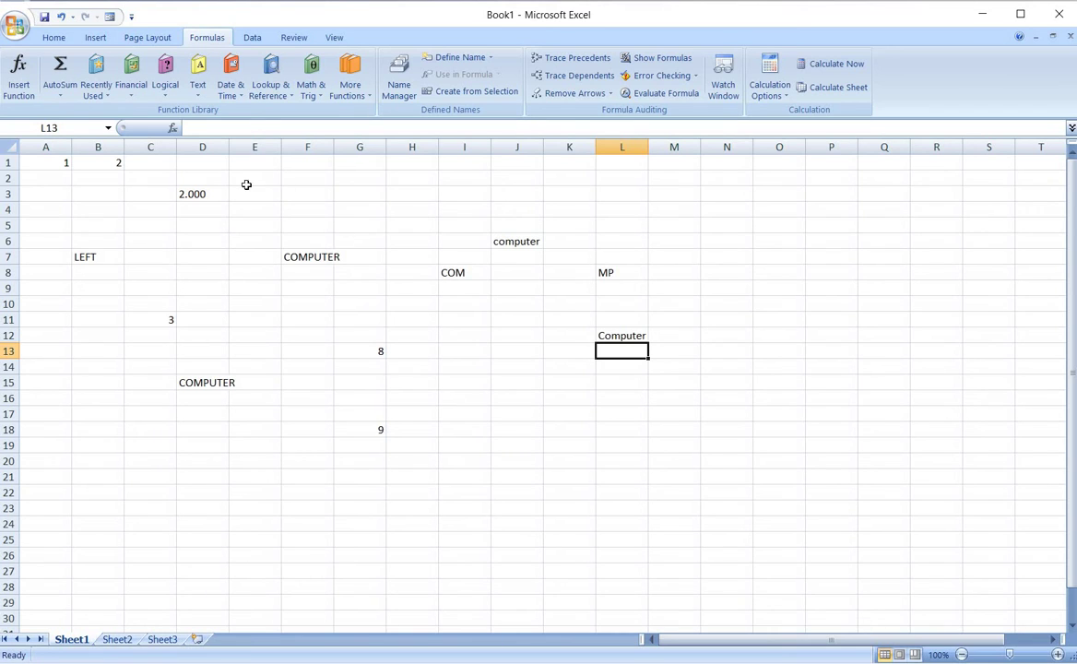
Enter a REPLACE formula in cell K16 that replaces 1 character of the text in F7, starting at character 2, with "*"
{"action": "left_click", "coordinate": [296, 333]}
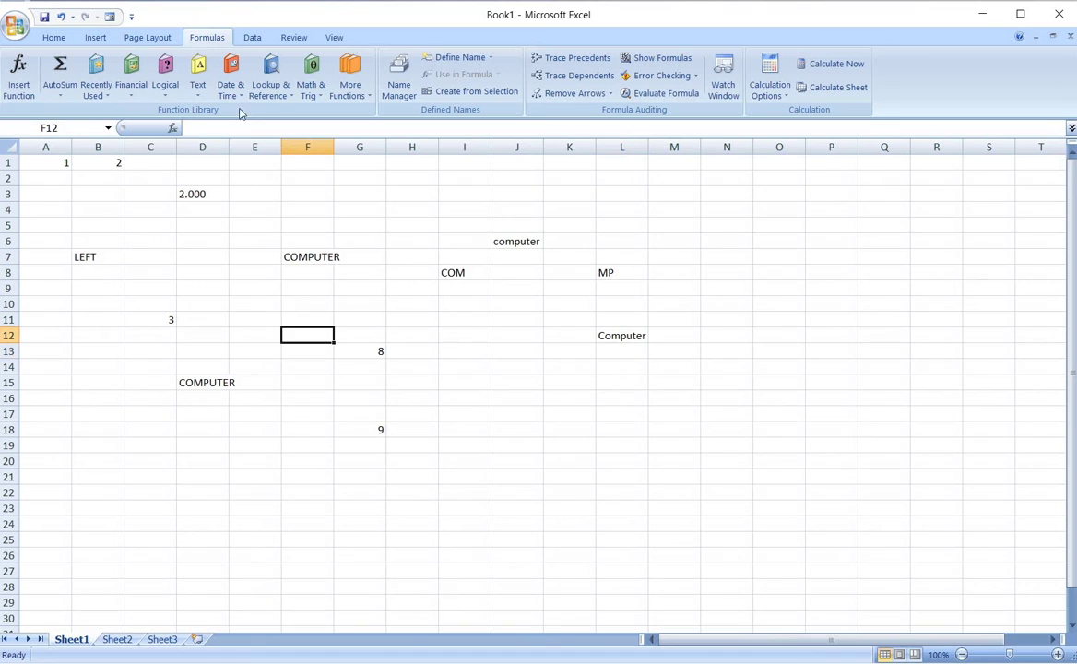
{"action": "left_click", "coordinate": [198, 74]}
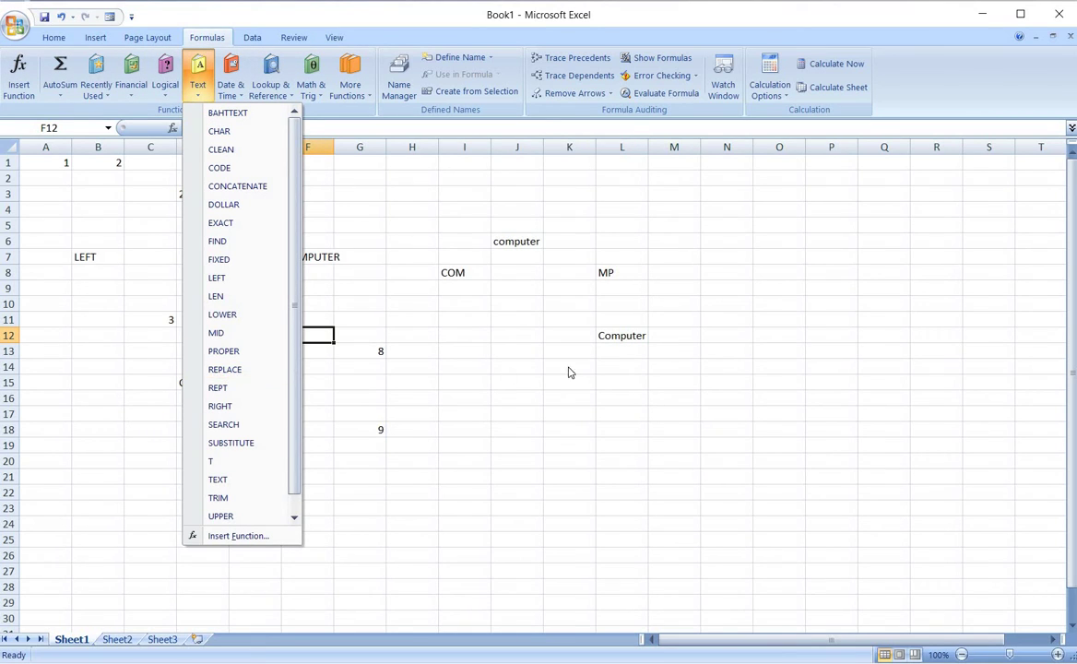
{"action": "left_click", "coordinate": [553, 408]}
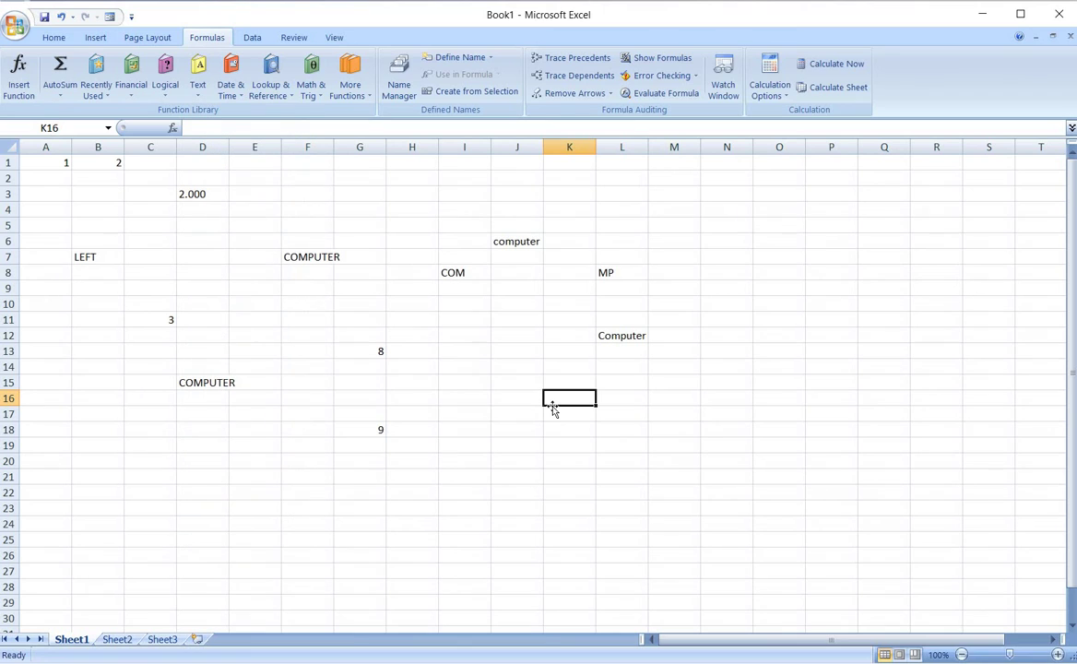
{"action": "type", "text": "=REPL"}
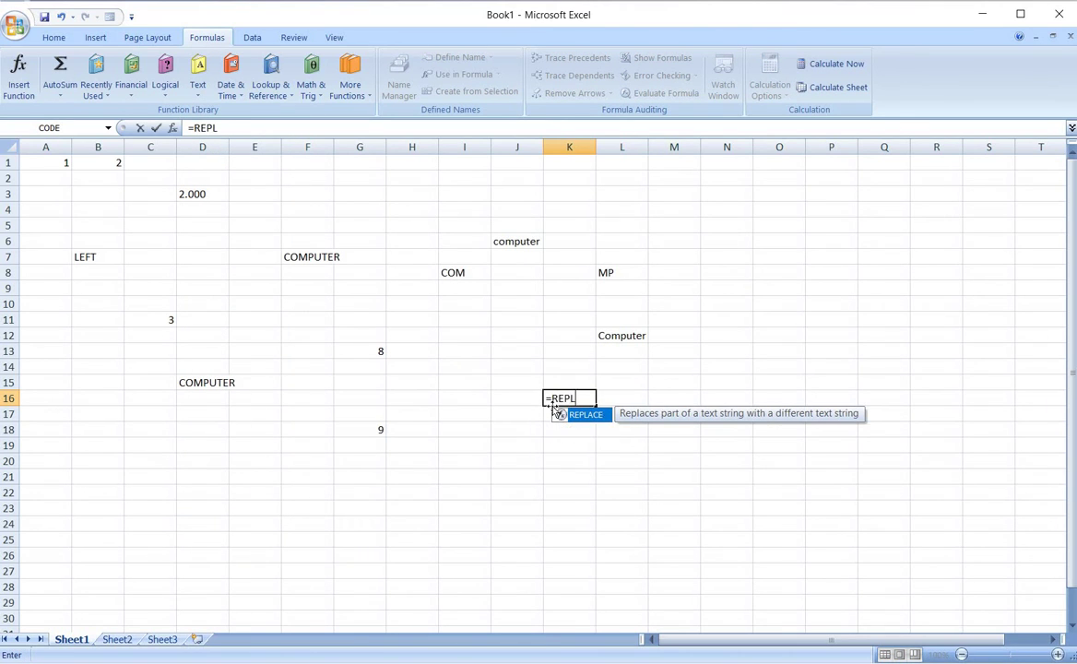
{"action": "type", "text": "ACE("}
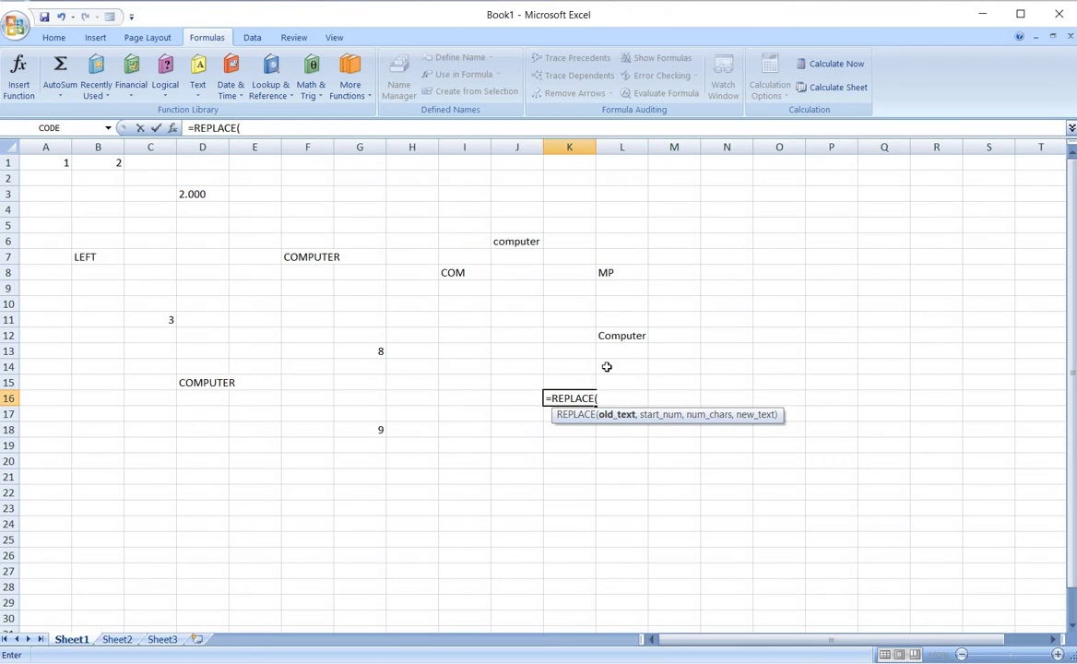
{"action": "left_click", "coordinate": [304, 263]}
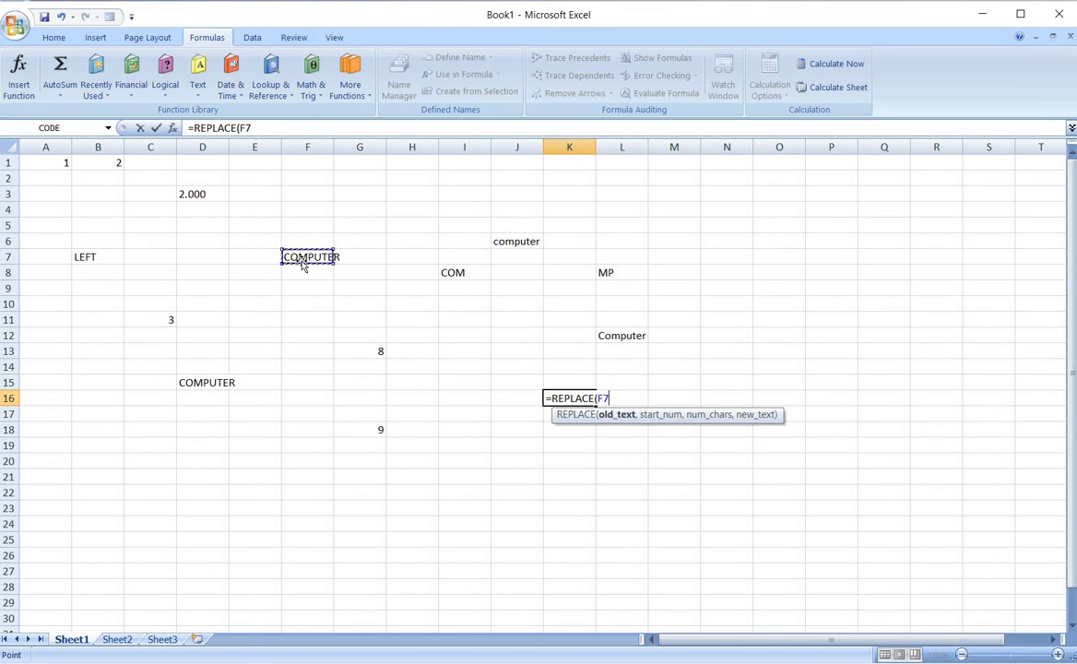
{"action": "type", "text": ","}
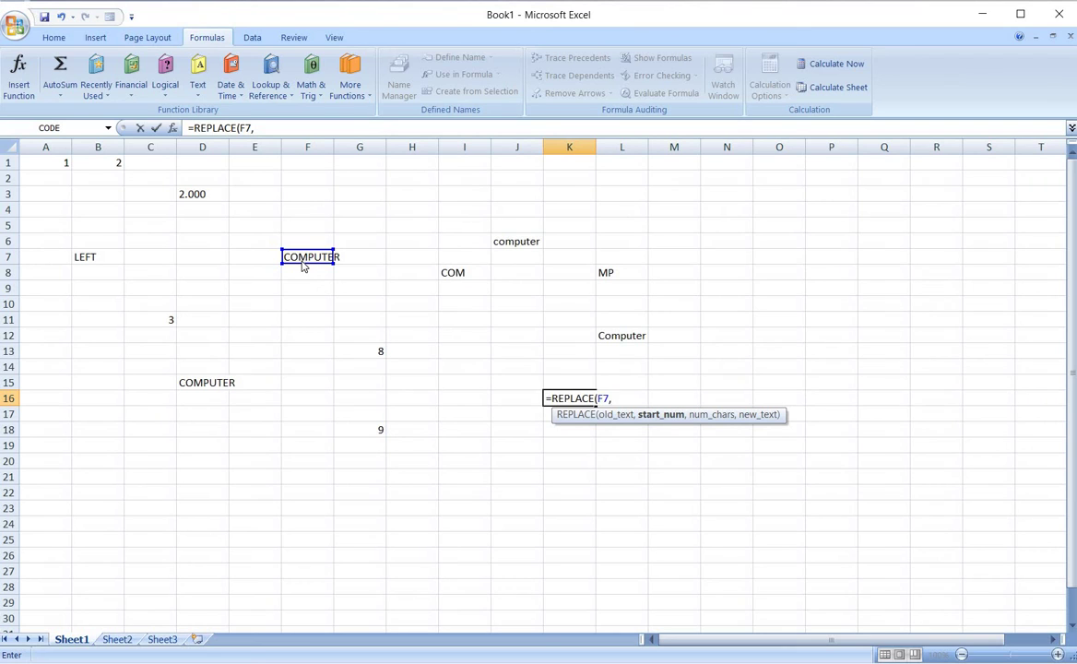
{"action": "type", "text": "2,"}
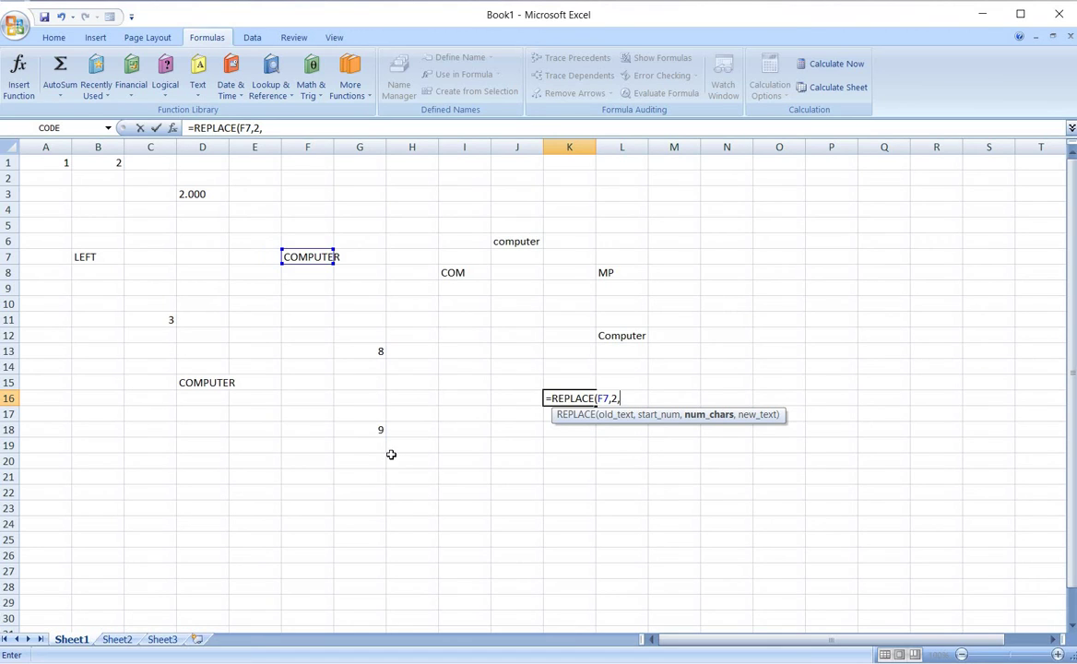
{"action": "type", "text": "1,"}
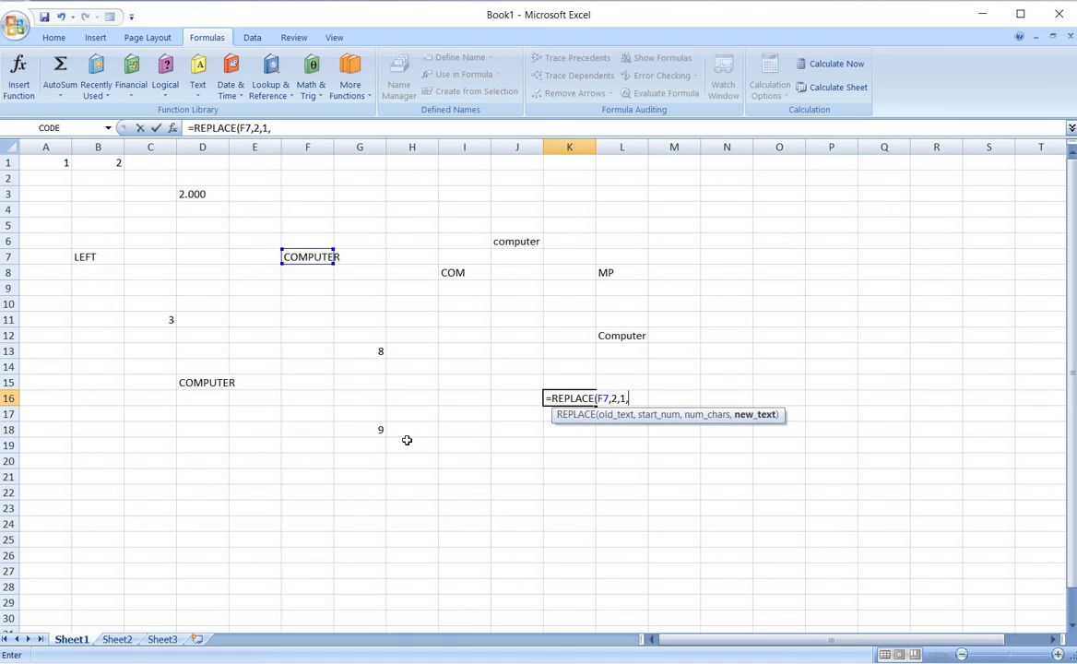
{"action": "type", "text": "\""}
{"action": "key", "text": "Return"}
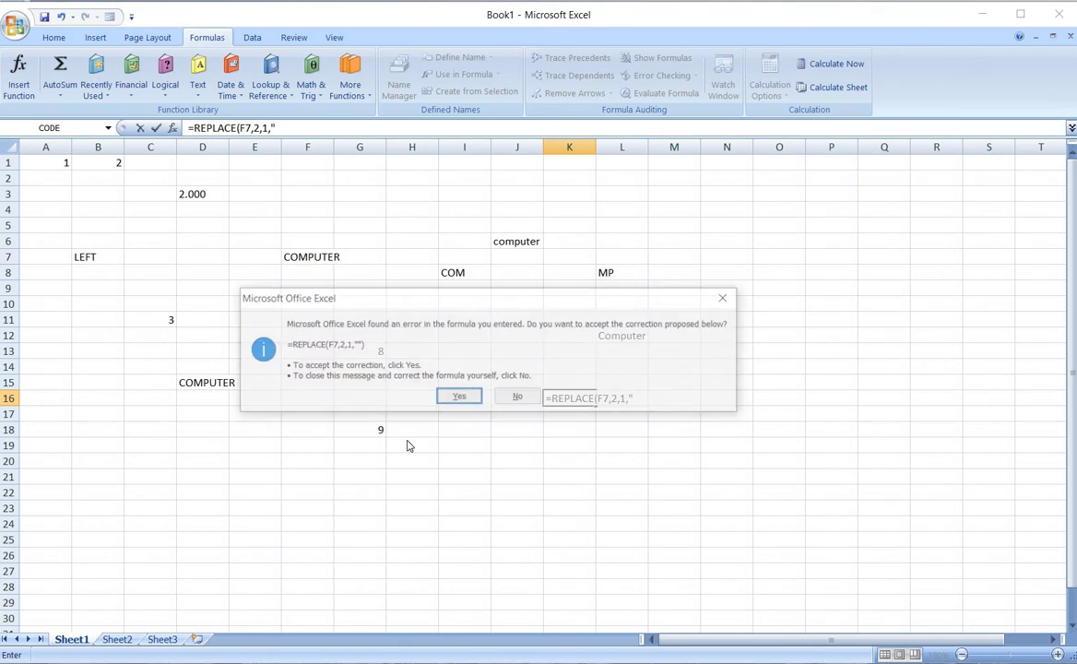
{"action": "left_click", "coordinate": [514, 396]}
{"action": "key", "text": "Return"}
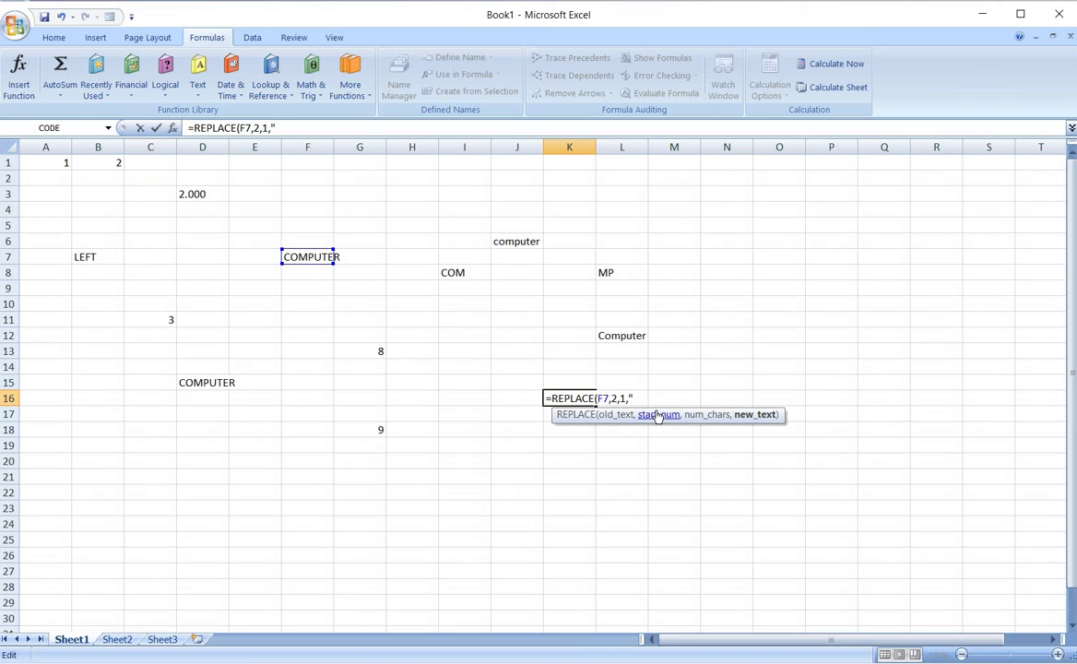
{"action": "type", "text": "*\")"}
{"action": "key", "text": "Return"}
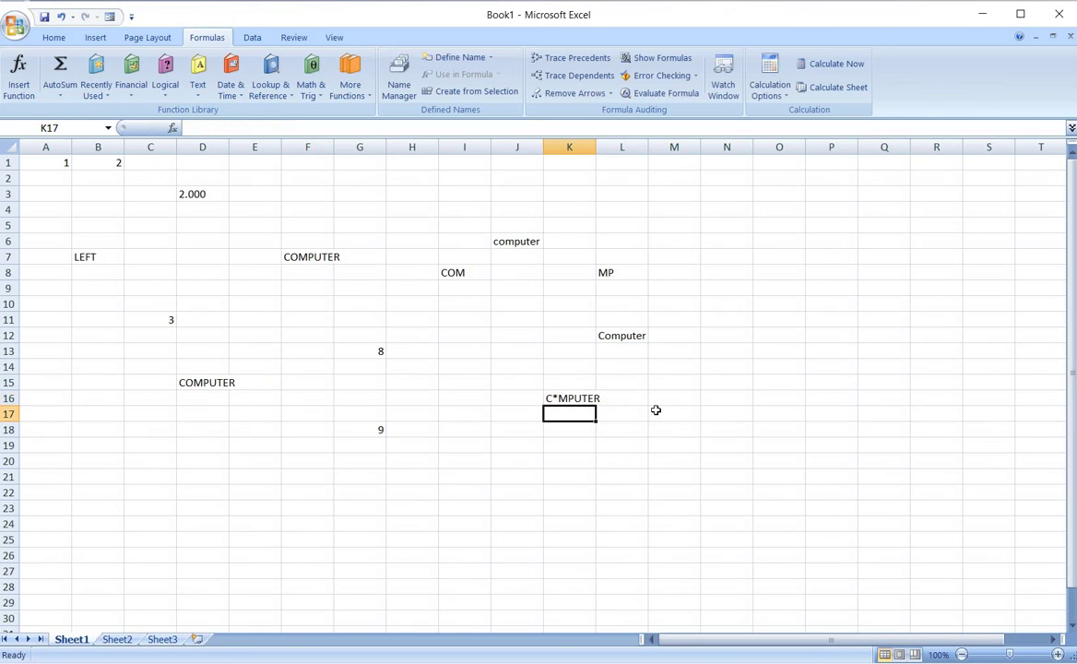
{"action": "left_click", "coordinate": [590, 396]}
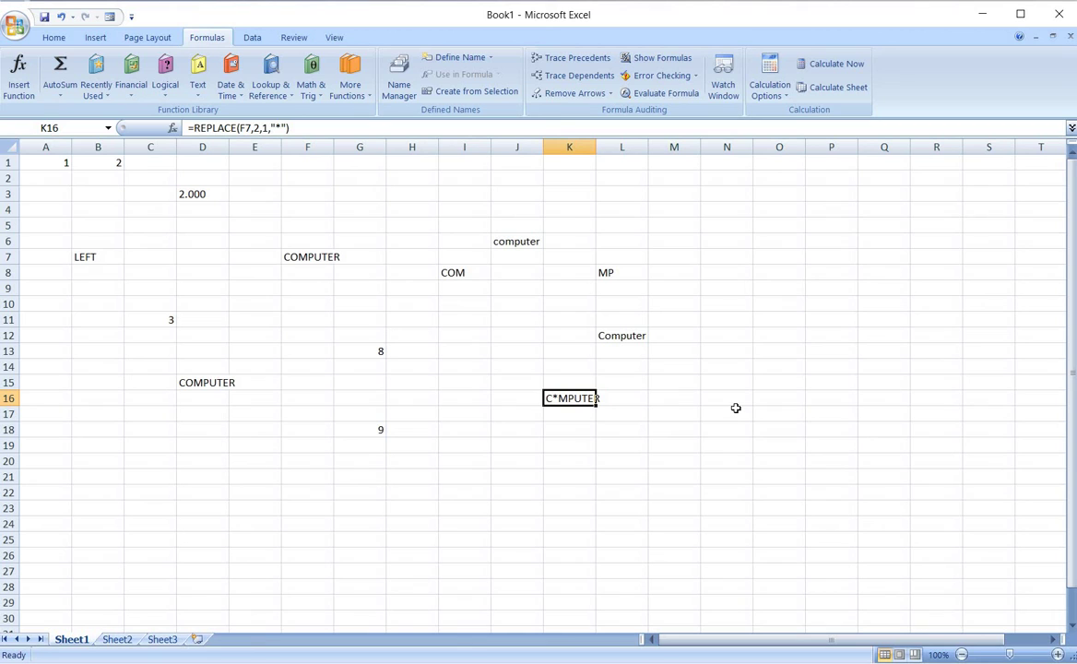
Enter a REPT formula in cell L21 that repeats the value in C11 5 times
{"action": "left_click", "coordinate": [465, 509]}
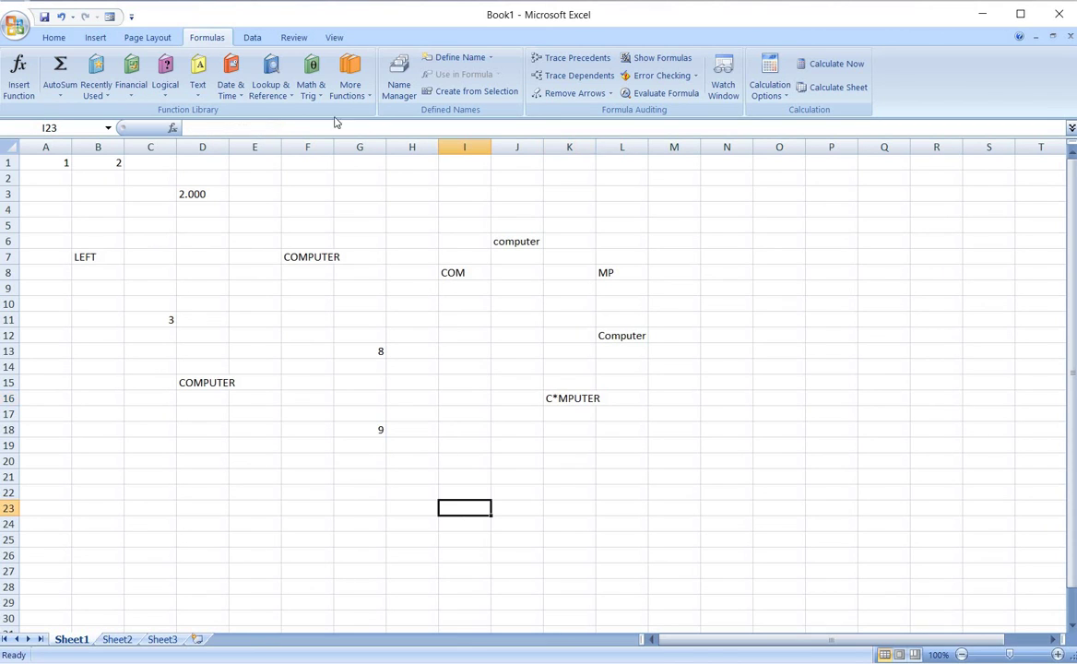
{"action": "left_click", "coordinate": [197, 81]}
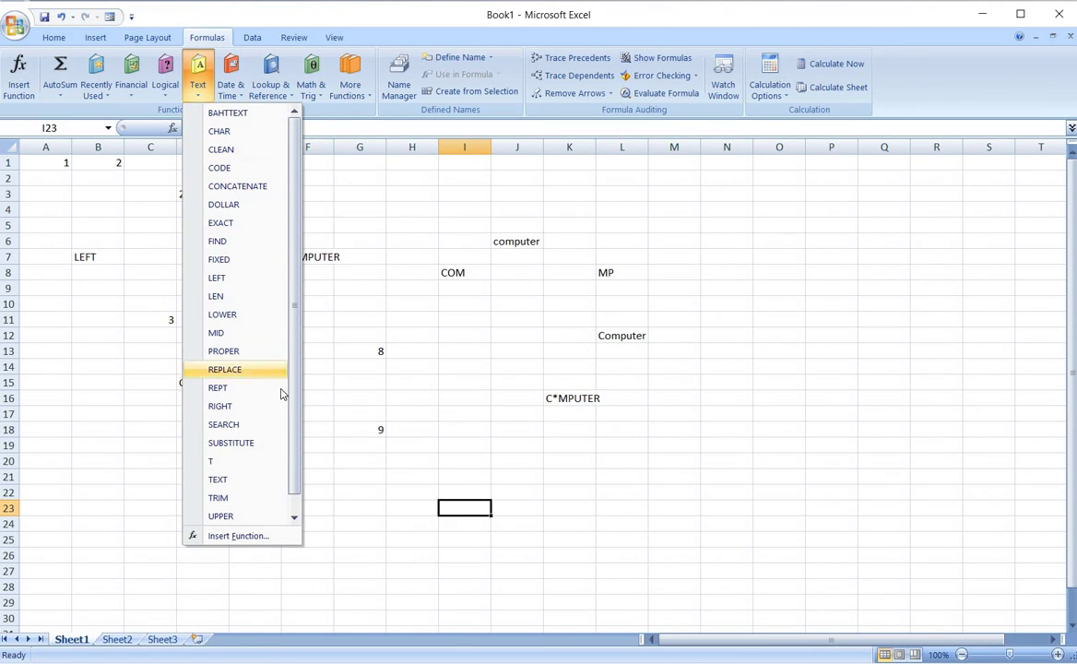
{"action": "left_click", "coordinate": [618, 476]}
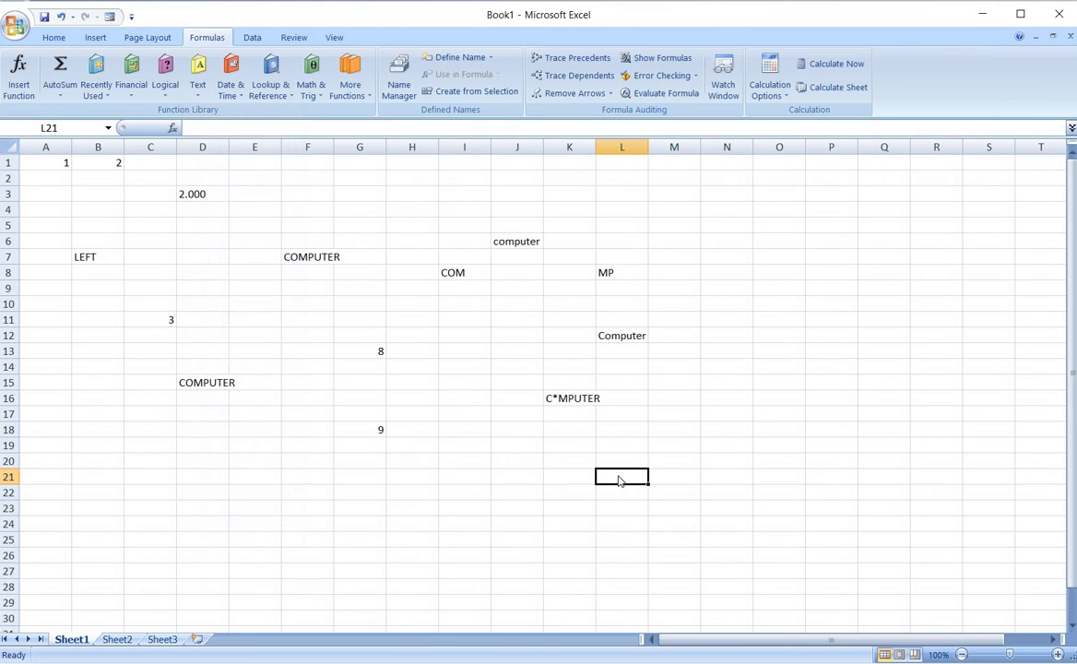
{"action": "type", "text": "=RE"}
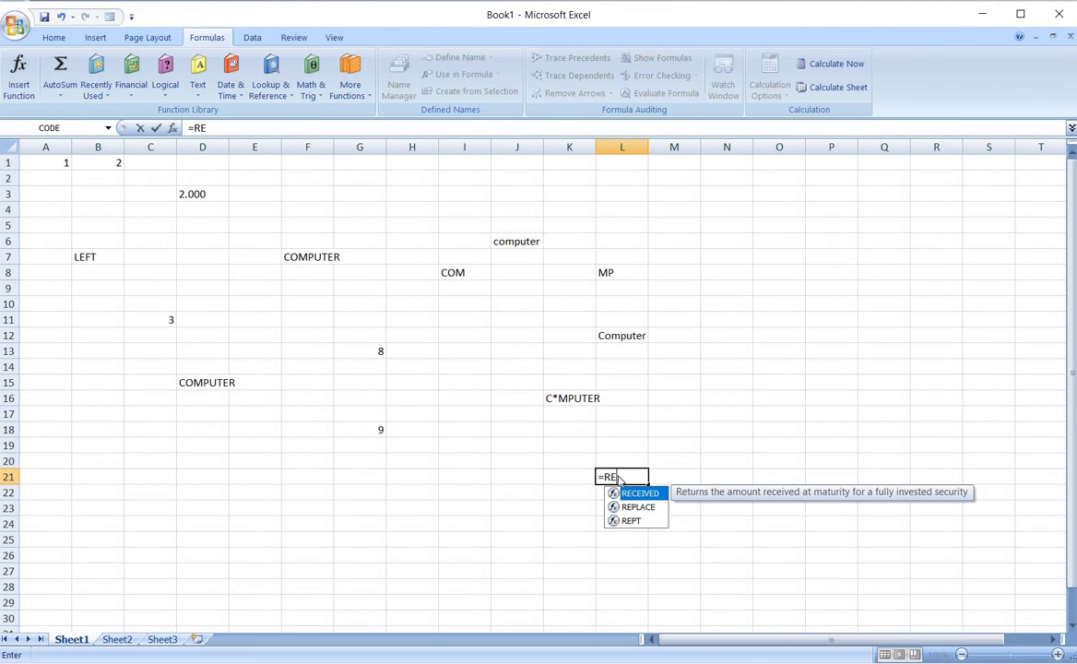
{"action": "type", "text": "PT"}
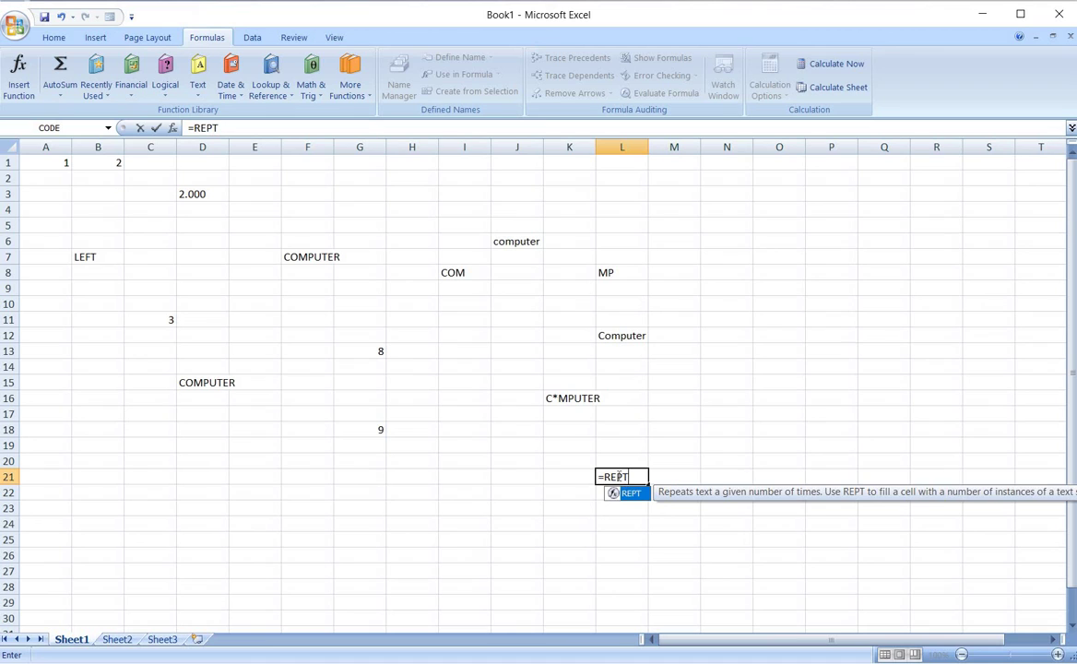
{"action": "type", "text": "("}
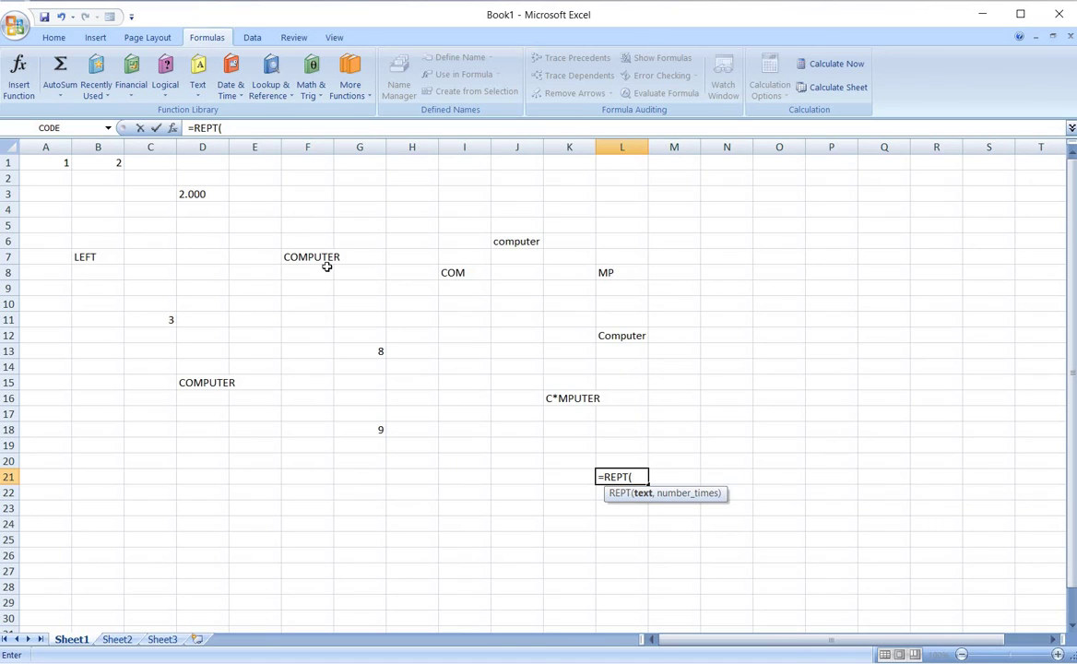
{"action": "left_click", "coordinate": [162, 324]}
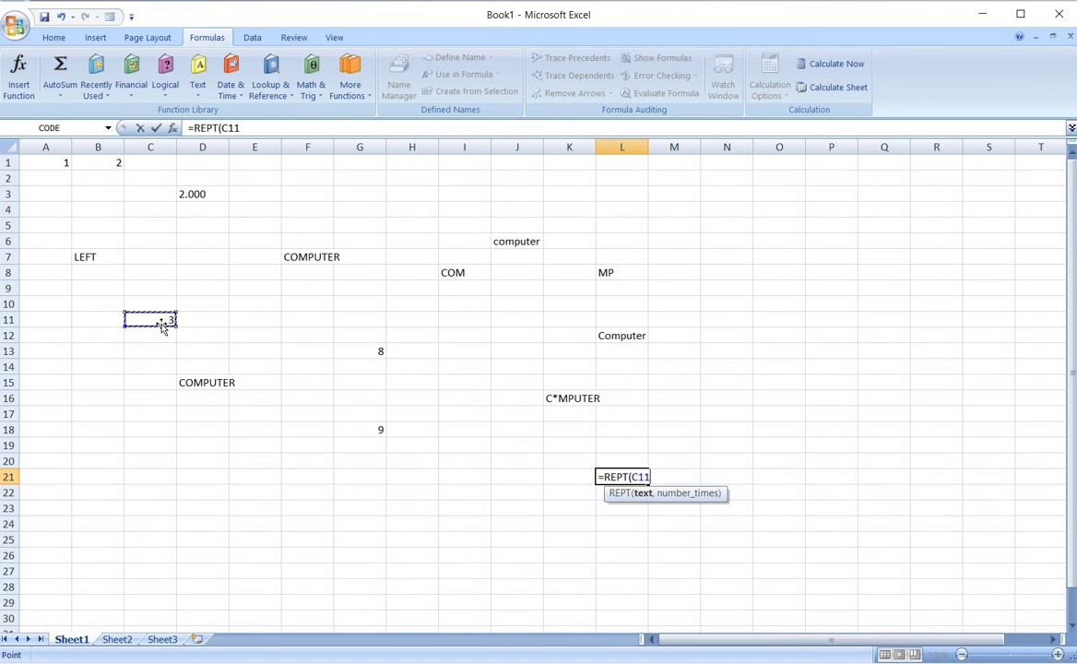
{"action": "type", "text": ","}
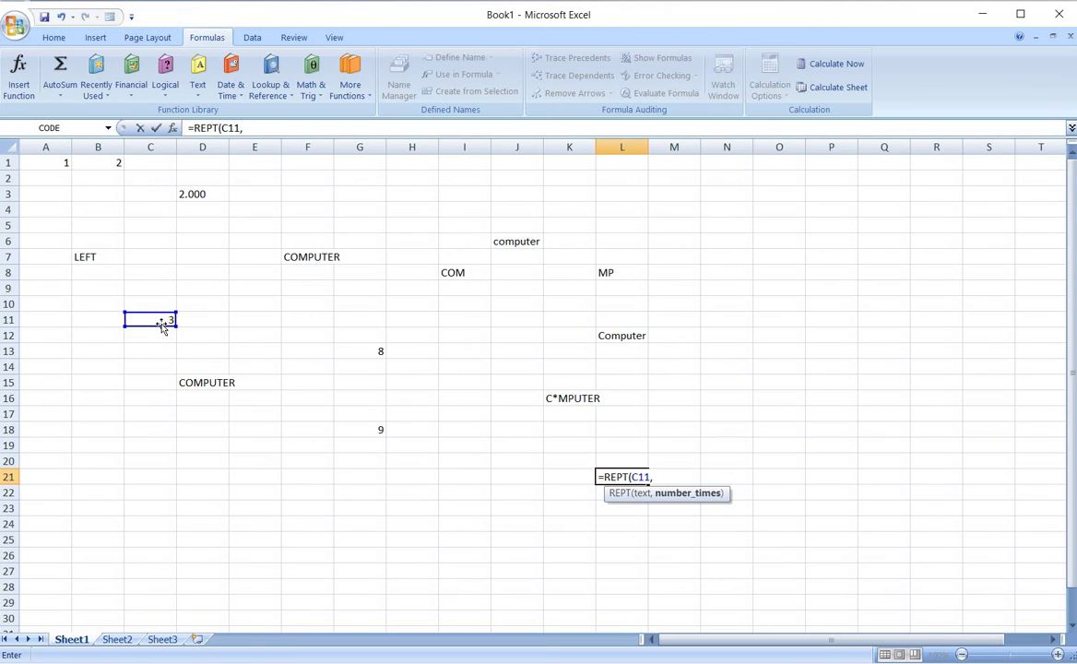
{"action": "type", "text": "5"}
{"action": "key", "text": "Return"}
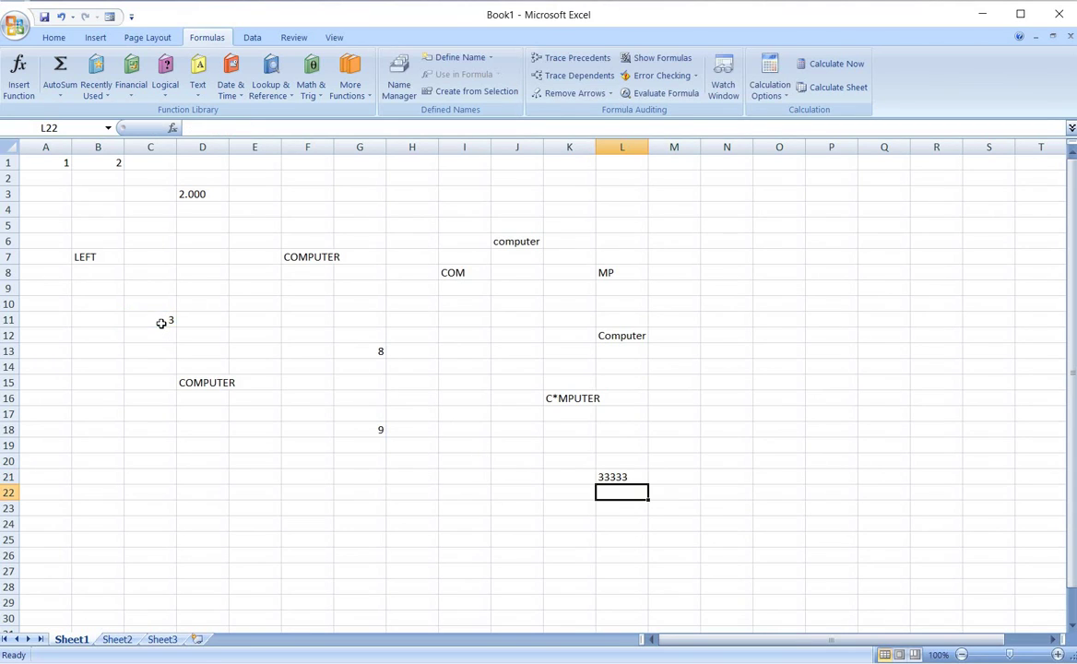
Enter a RIGHT formula in cell F23 that extracts the last 2 characters of the text in F7
{"action": "left_click", "coordinate": [234, 440]}
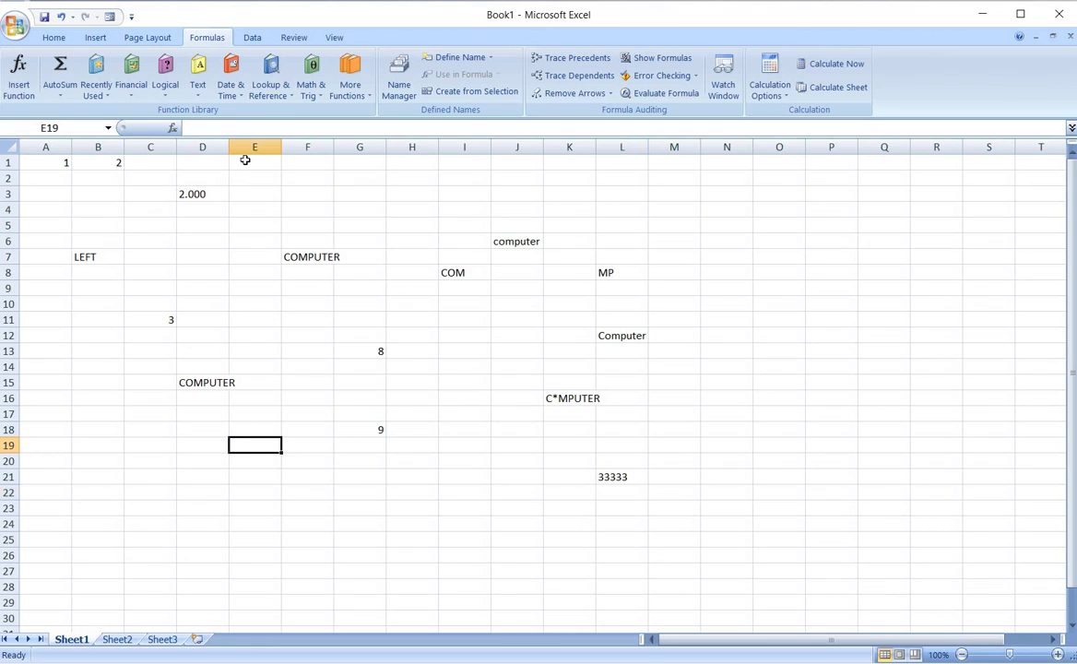
{"action": "left_click", "coordinate": [199, 99]}
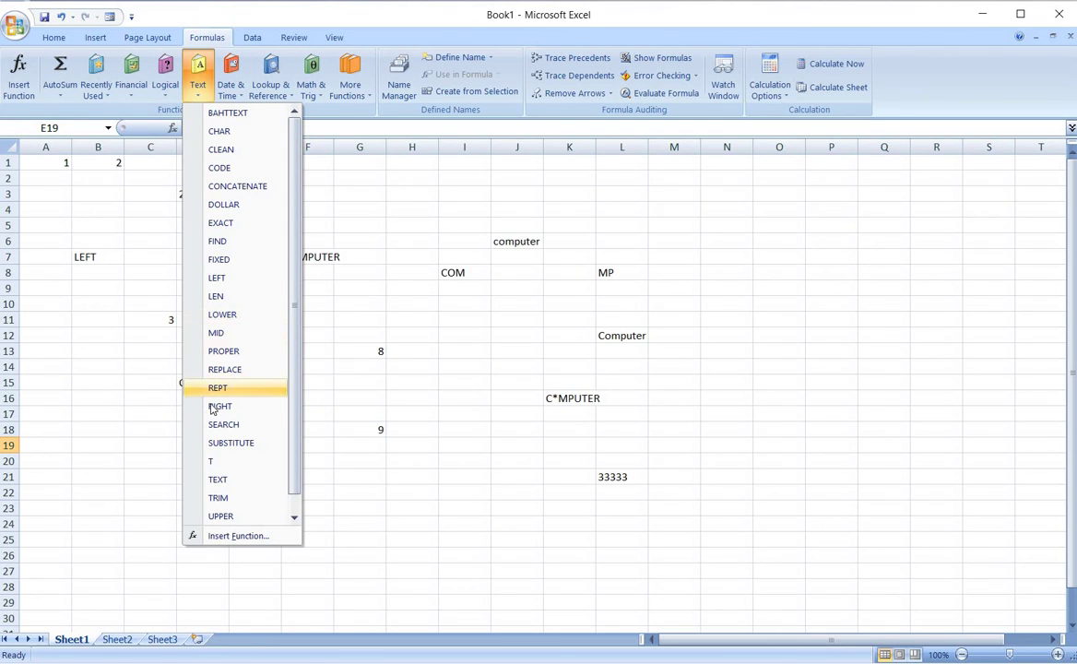
{"action": "left_click", "coordinate": [322, 507]}
{"action": "type", "text": "="}
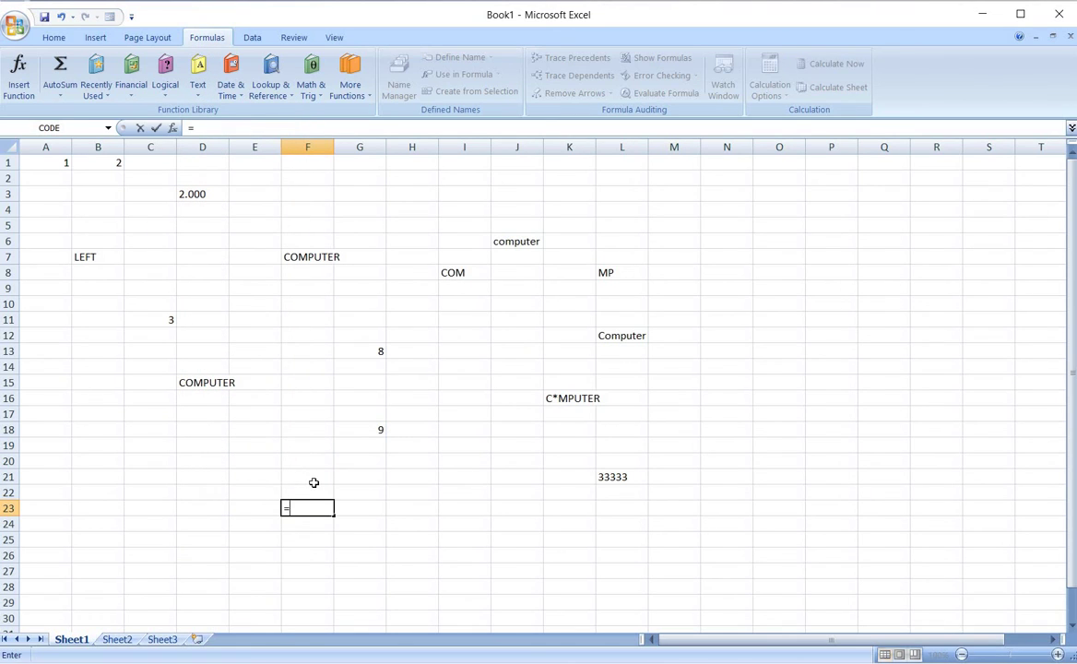
{"action": "type", "text": "RIGHT"}
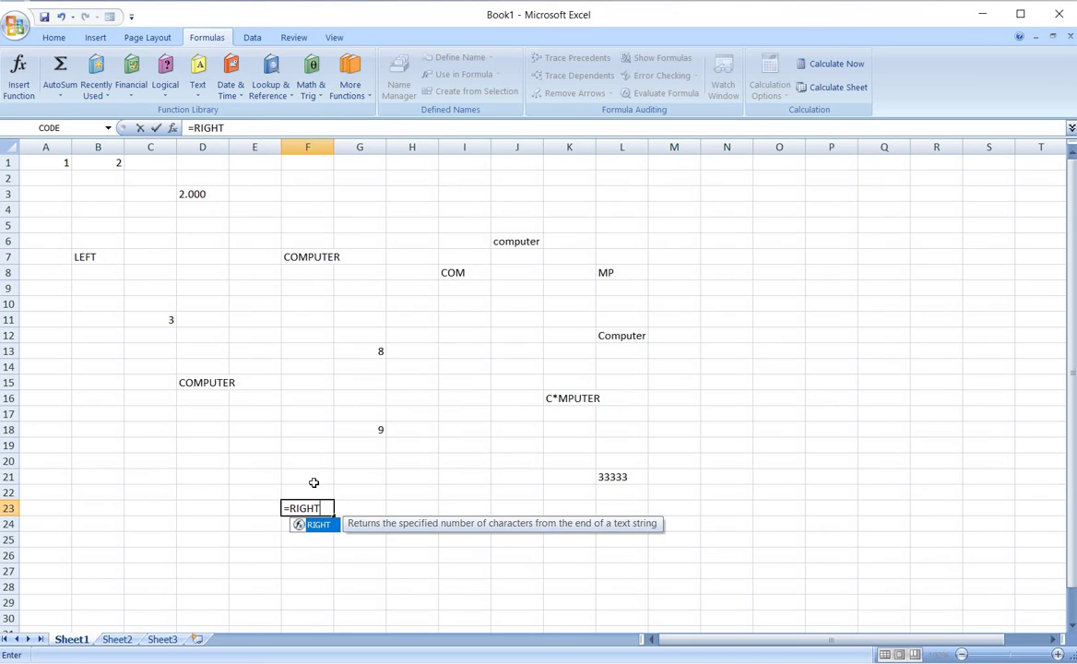
{"action": "type", "text": "("}
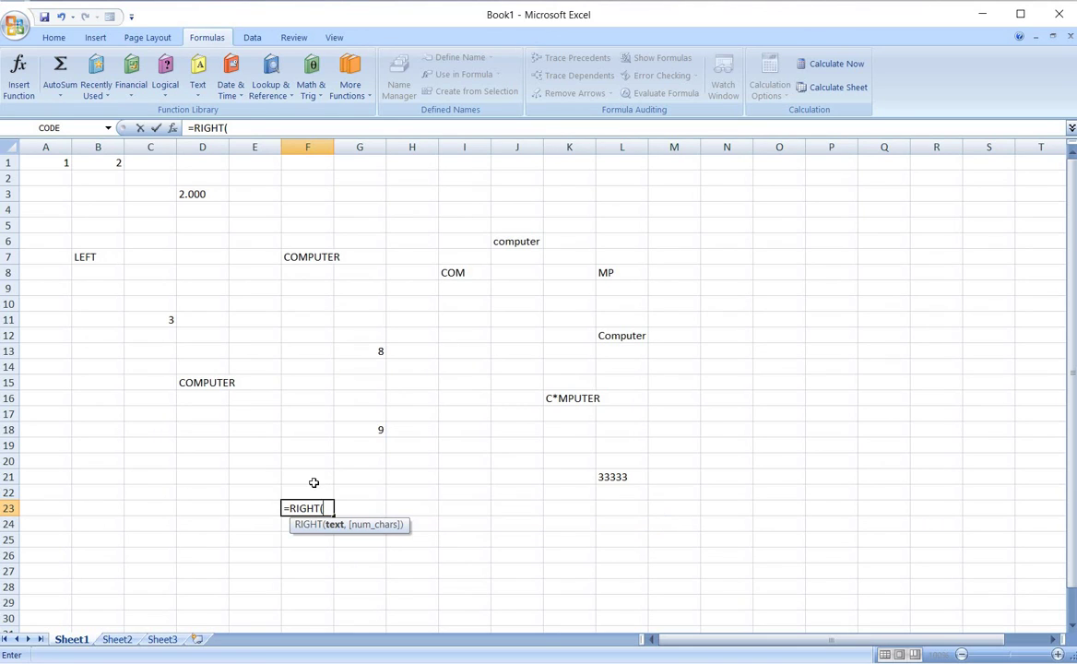
{"action": "left_click", "coordinate": [321, 260]}
{"action": "type", "text": ","}
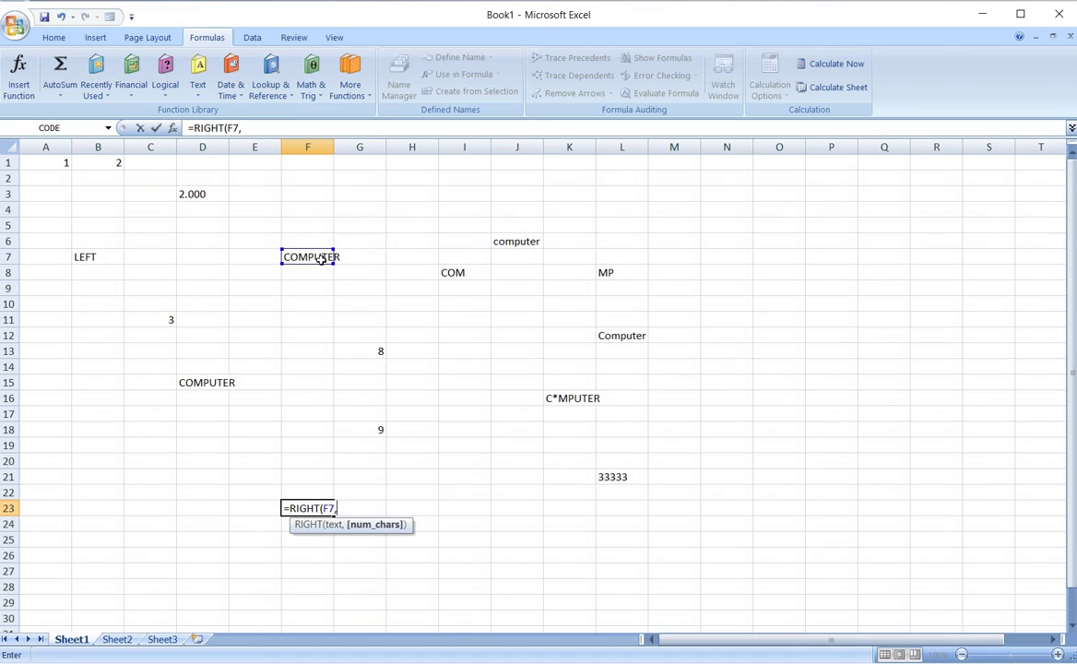
{"action": "type", "text": "2"}
{"action": "key", "text": "Return"}
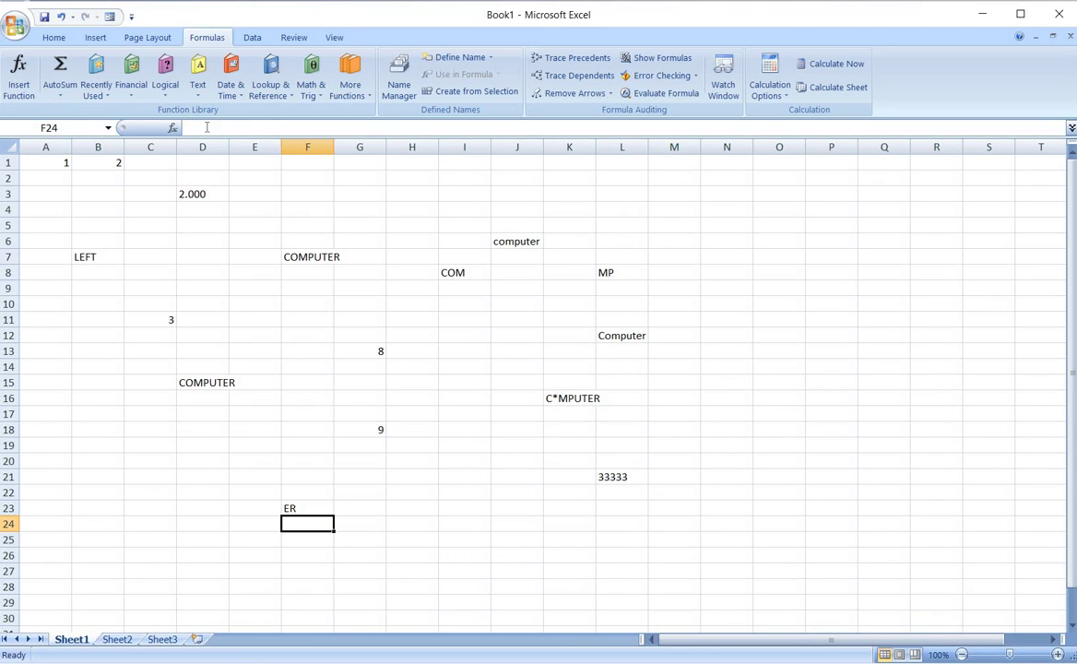
Look through the end of the text function list and select cell H25
{"action": "left_click", "coordinate": [199, 83]}
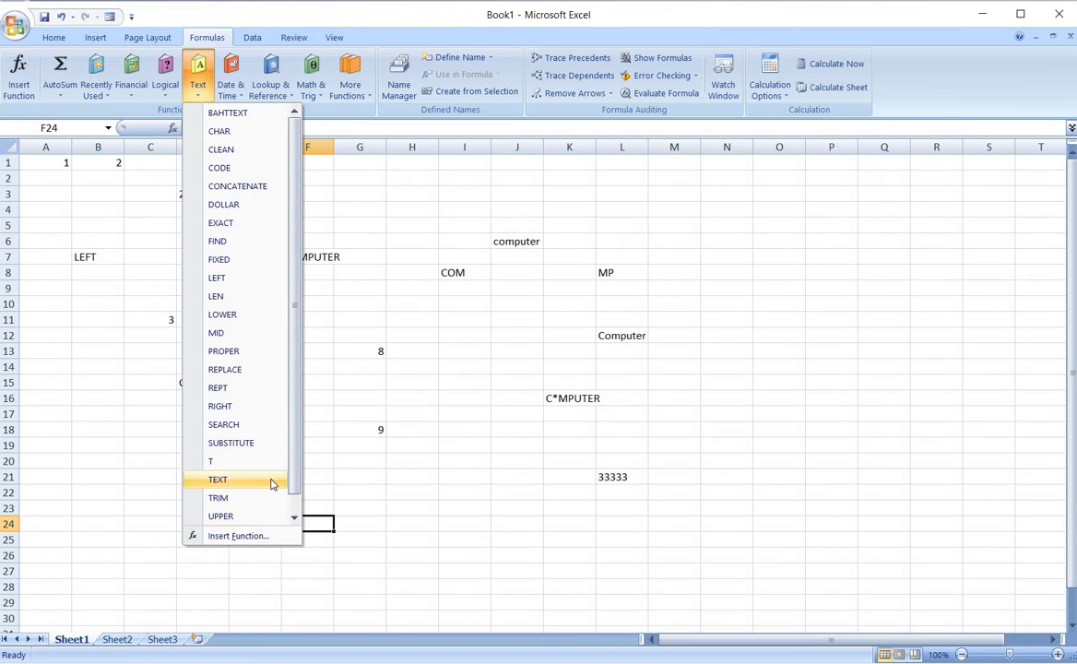
{"action": "left_click", "coordinate": [295, 517]}
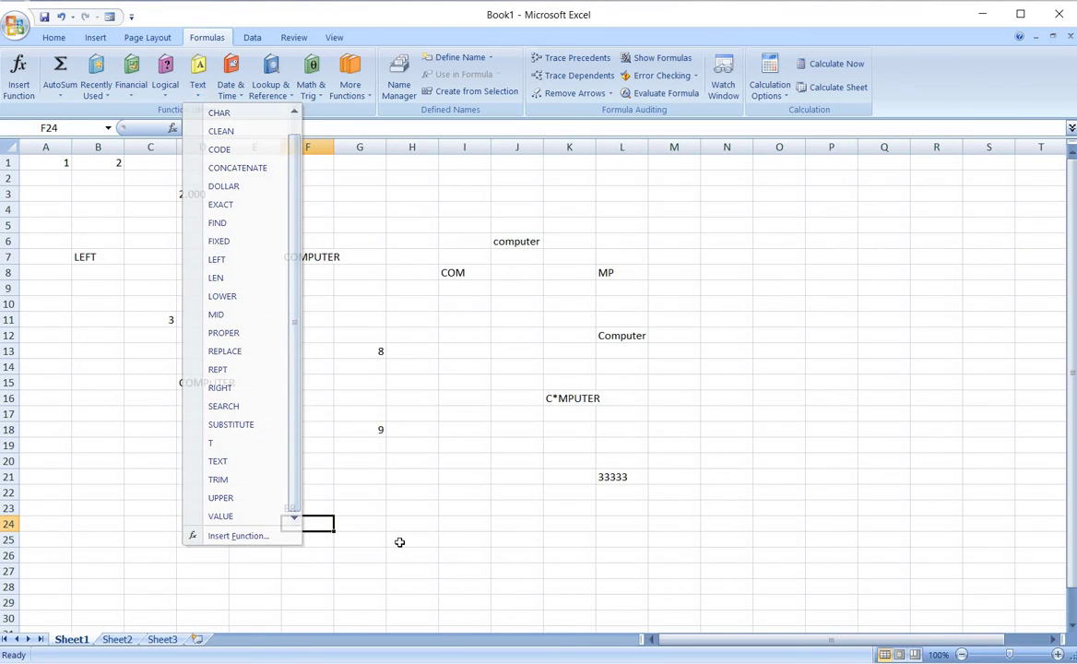
{"action": "left_click", "coordinate": [399, 541]}
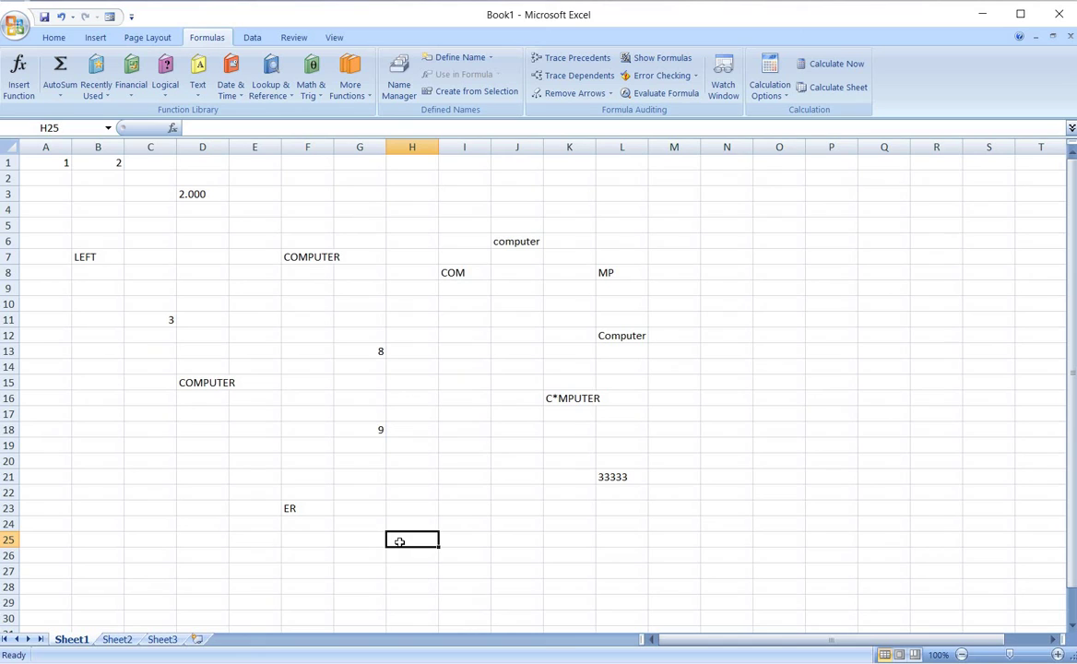